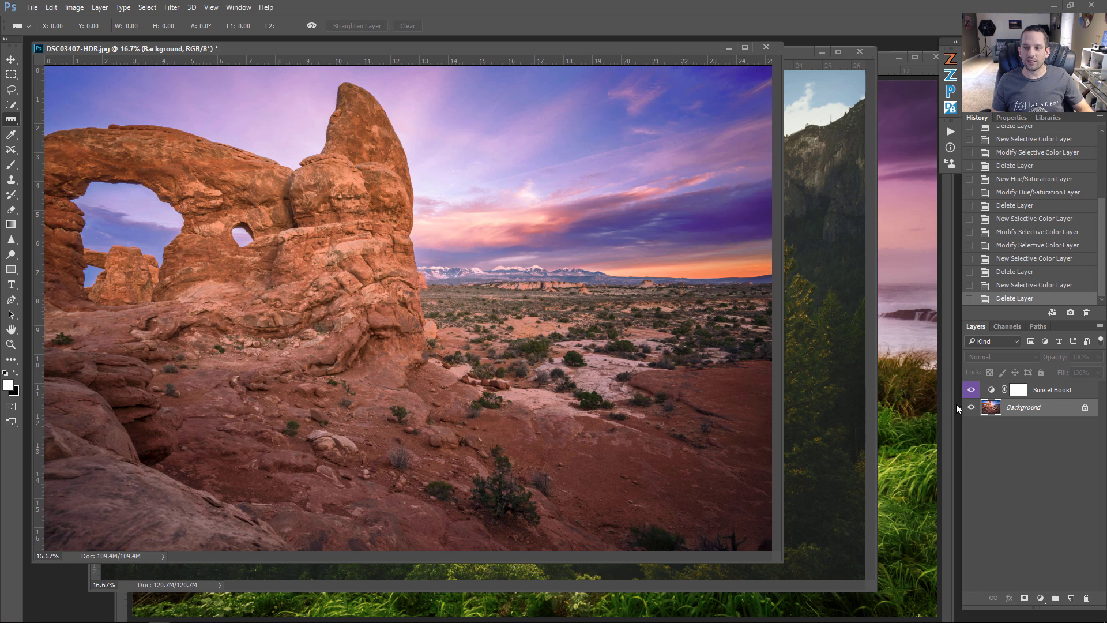
# Compare the arch photo with and without Sunset Boost and Yosemite with and without Neutral Cinematic, then bring the seascape forward.
pyautogui.click(972, 391)
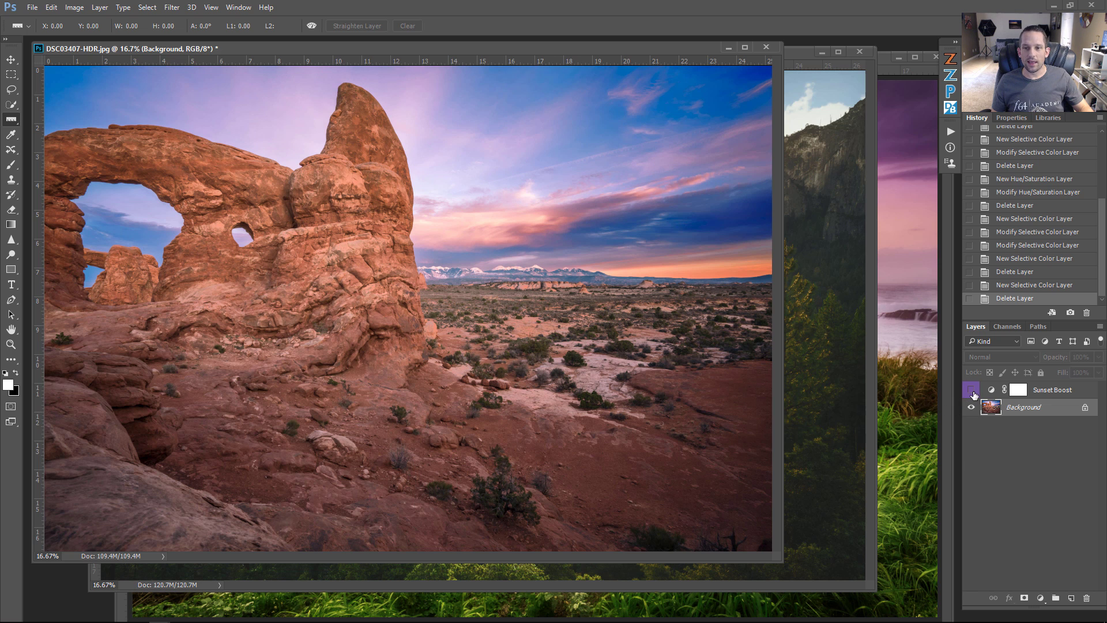
pyautogui.click(973, 391)
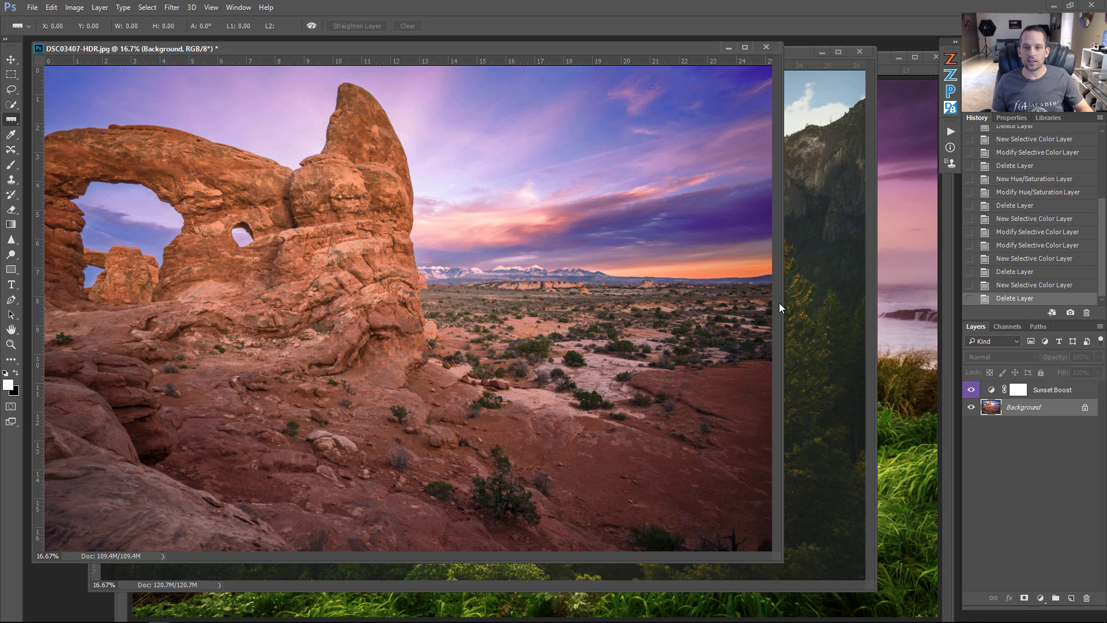
pyautogui.click(827, 267)
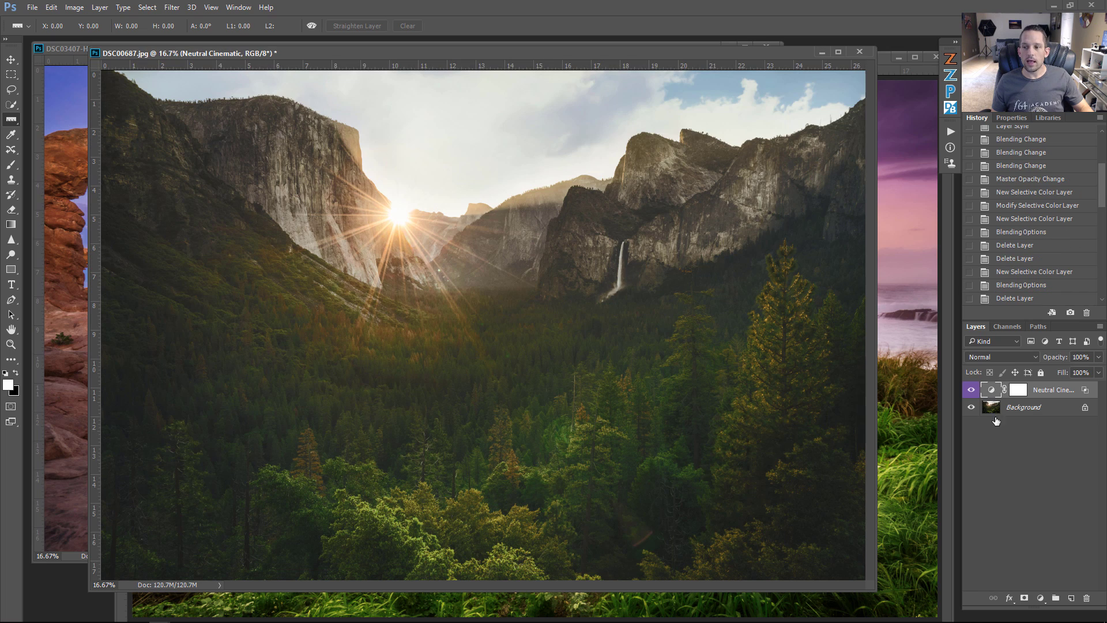
pyautogui.click(972, 391)
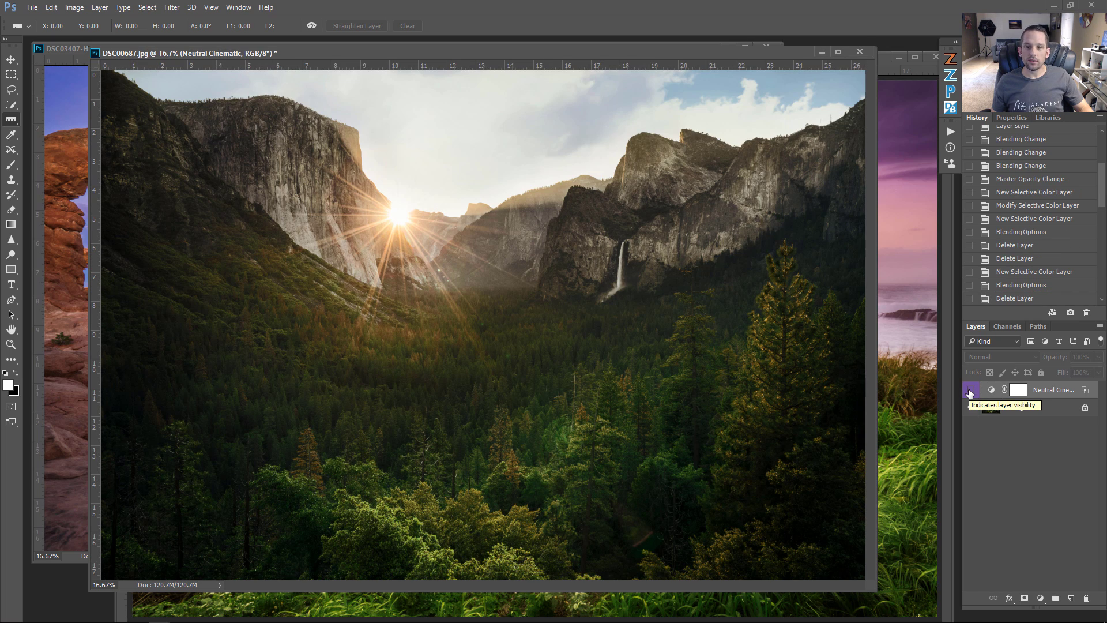
pyautogui.click(971, 391)
pyautogui.click(919, 369)
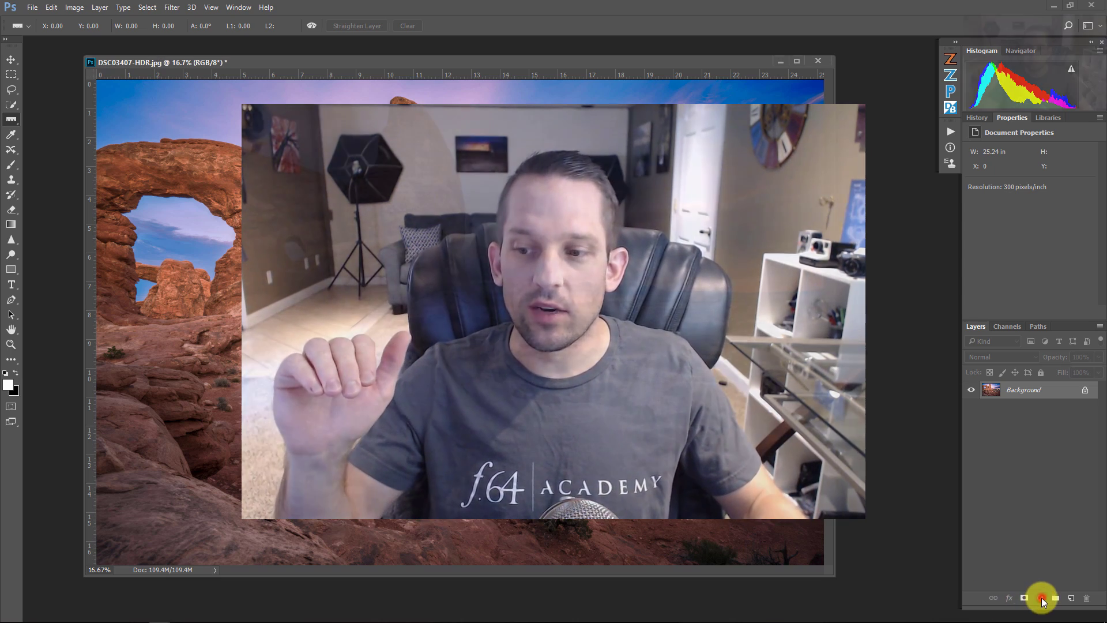
pyautogui.click(1040, 596)
pyautogui.click(1029, 462)
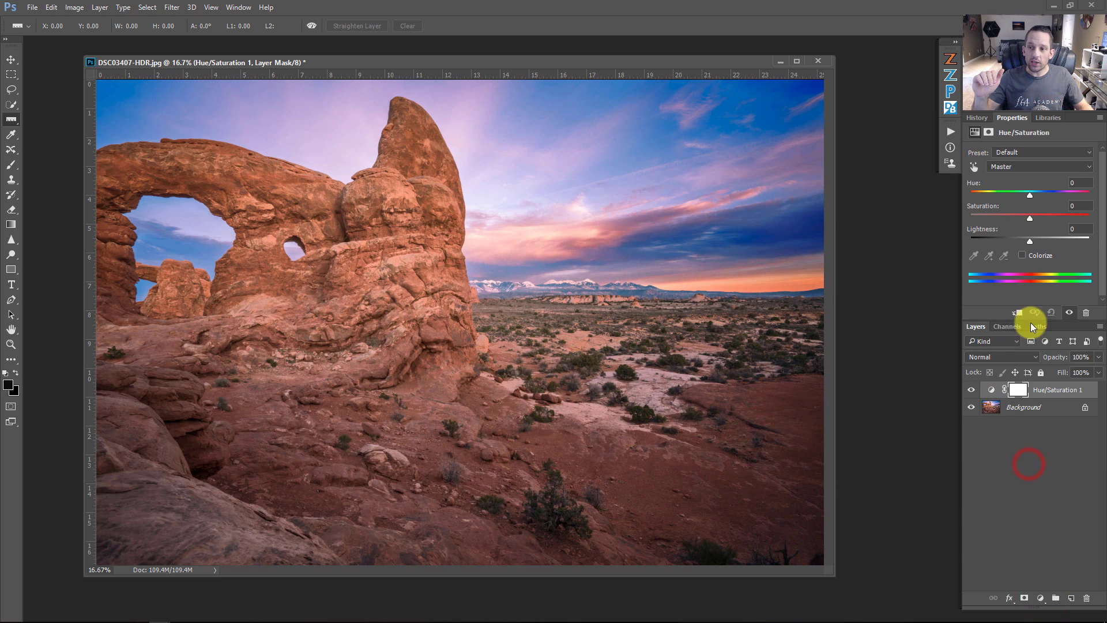
pyautogui.click(1005, 165)
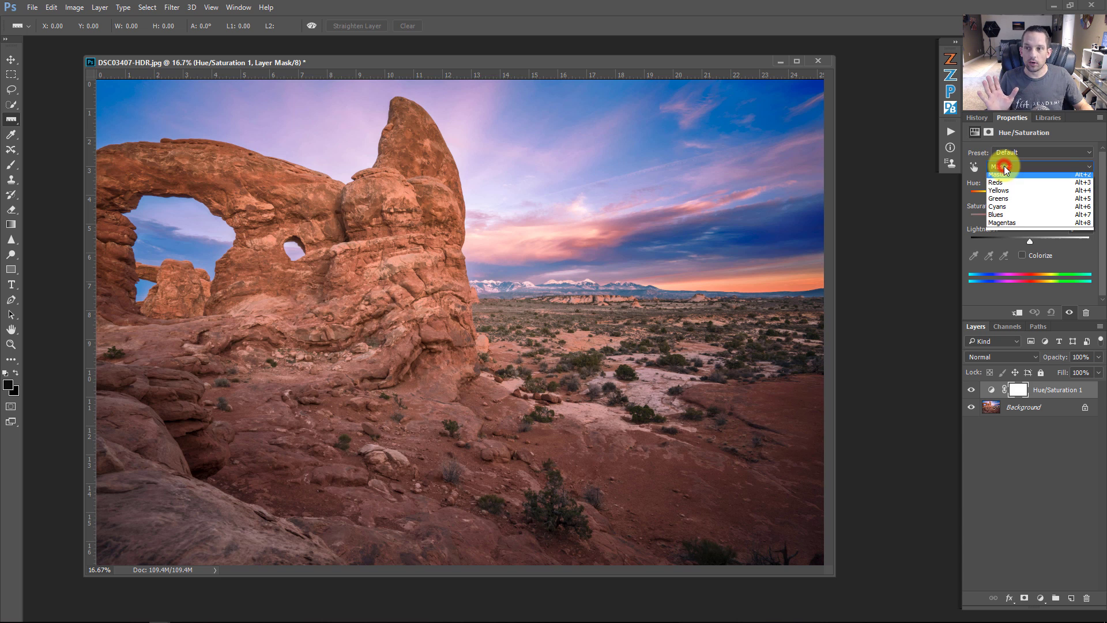
pyautogui.click(1000, 218)
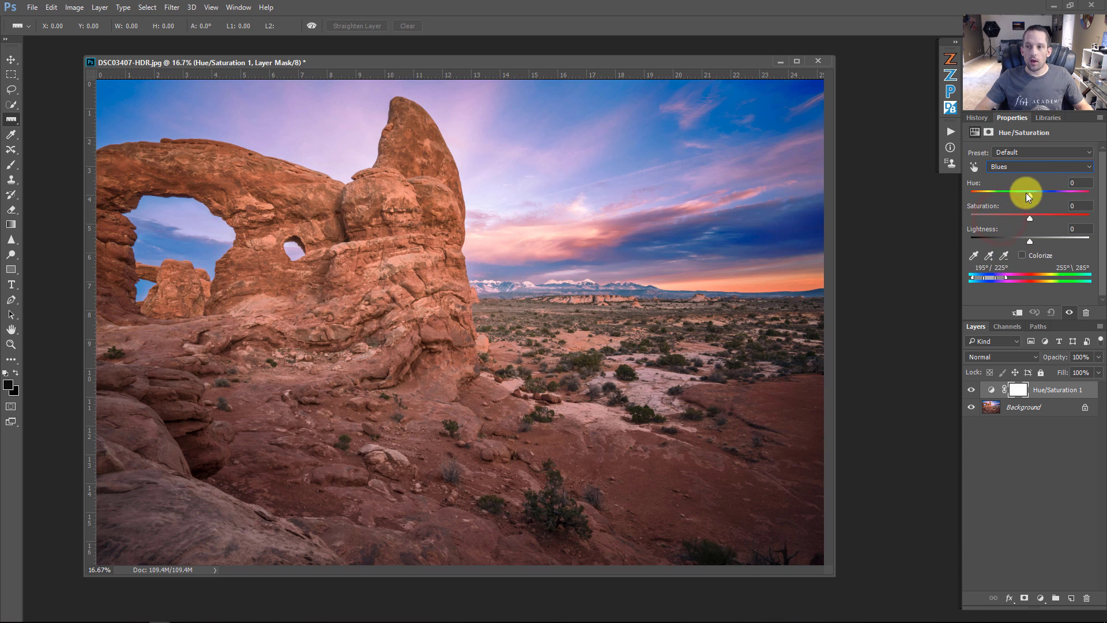
pyautogui.moveTo(1029, 195); pyautogui.dragTo(1013, 238)
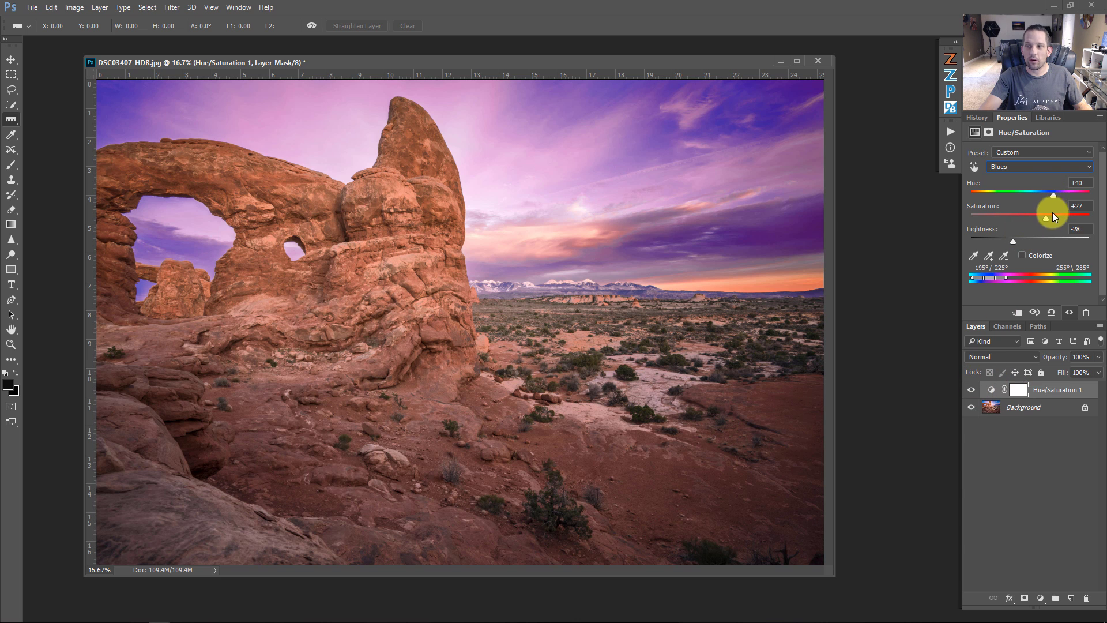
pyautogui.moveTo(1049, 195); pyautogui.dragTo(1047, 193)
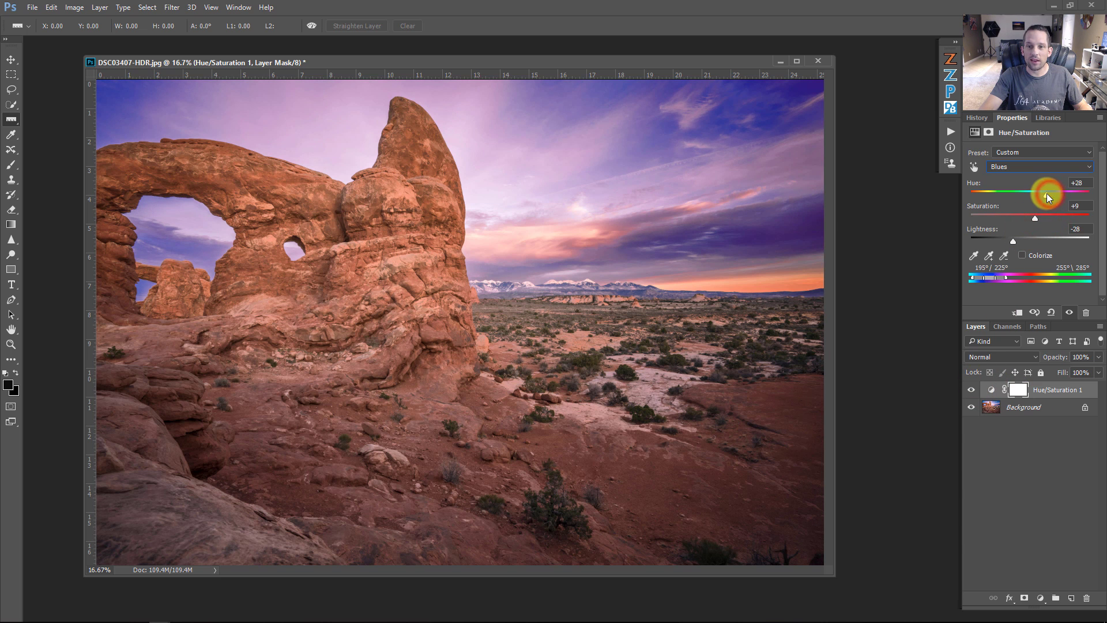
pyautogui.click(975, 392)
pyautogui.click(974, 387)
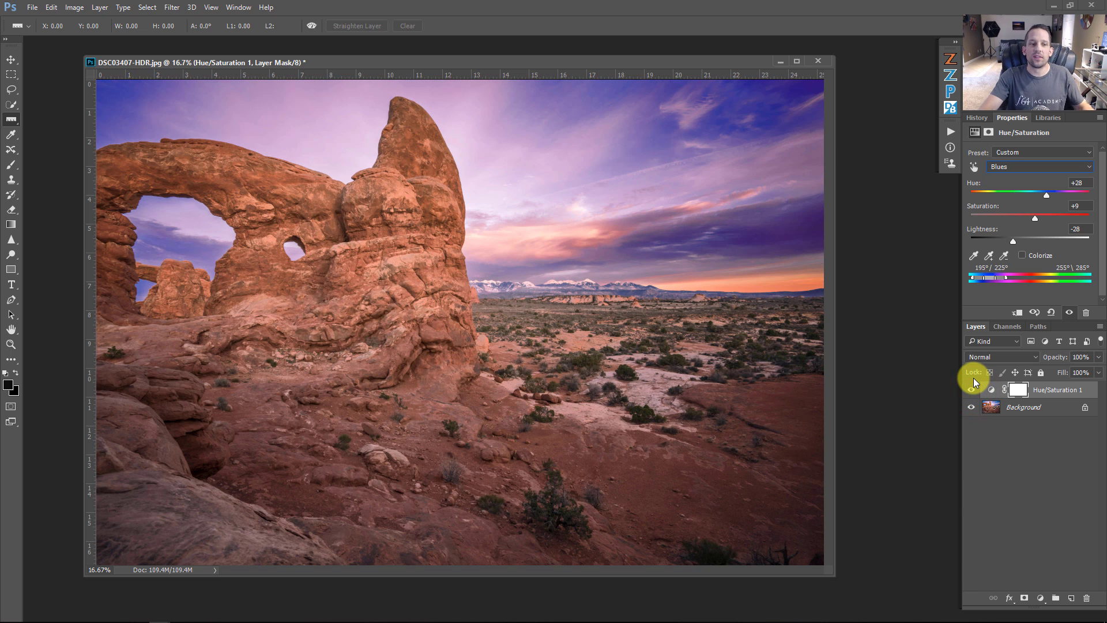
pyautogui.click(989, 390)
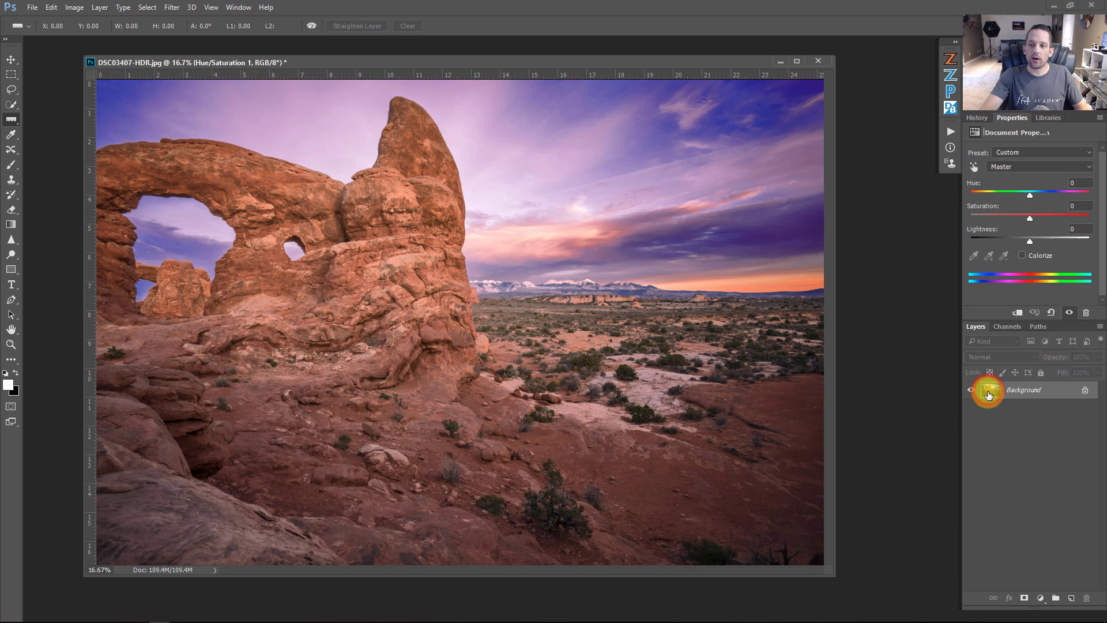
# Replace the Hue/Saturation layer with a Selective Color layer, setting Blues Cyan to -100.
pyautogui.press('Delete')
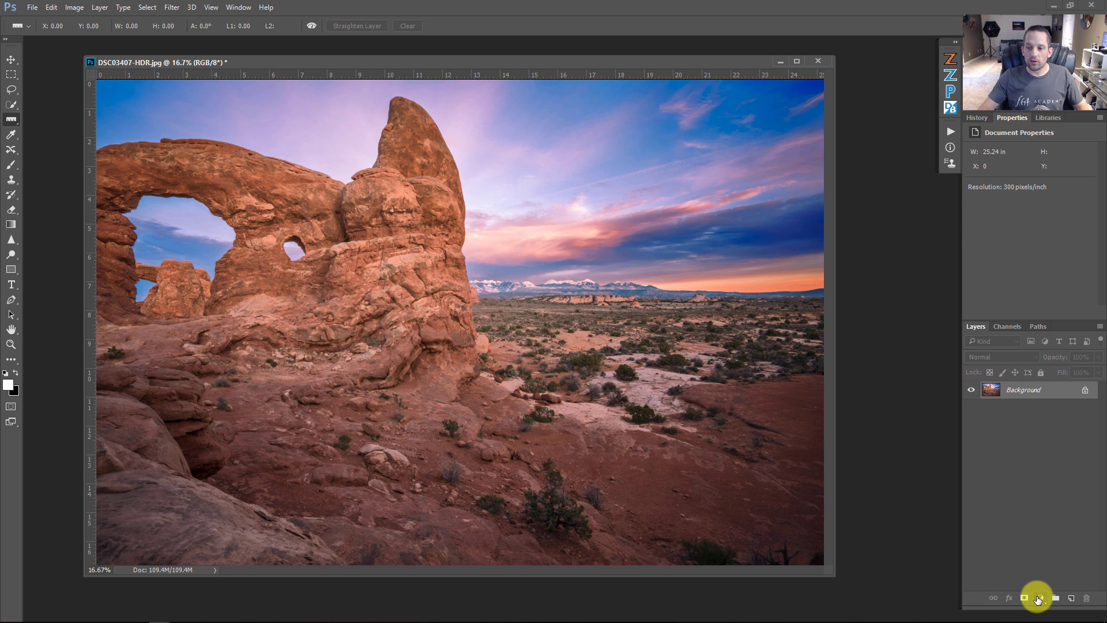
pyautogui.click(1039, 598)
pyautogui.click(1038, 587)
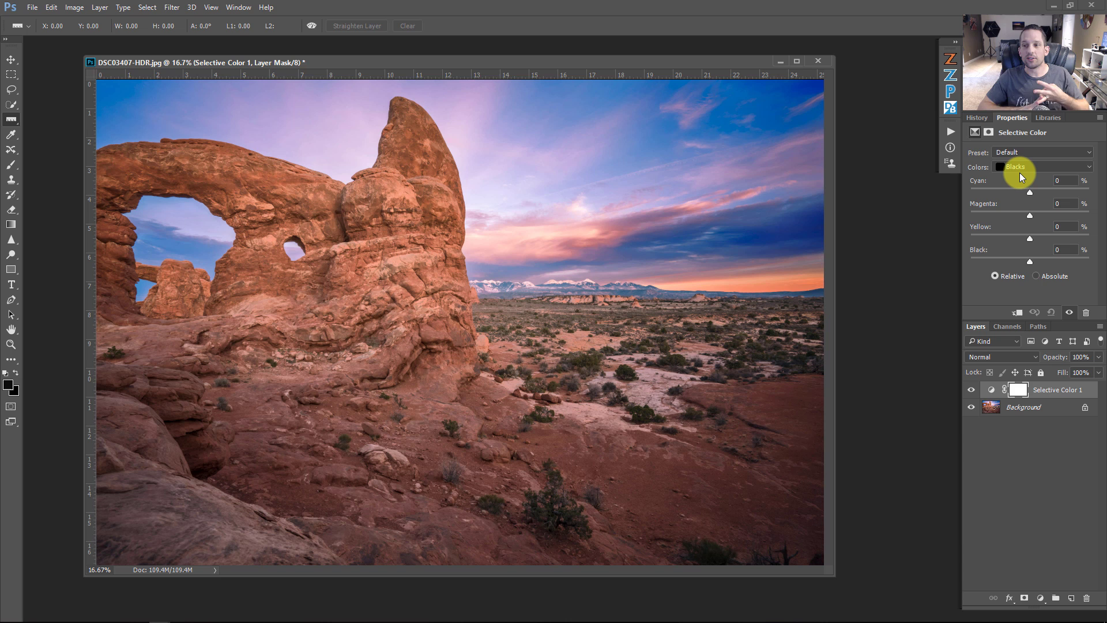
pyautogui.click(1048, 167)
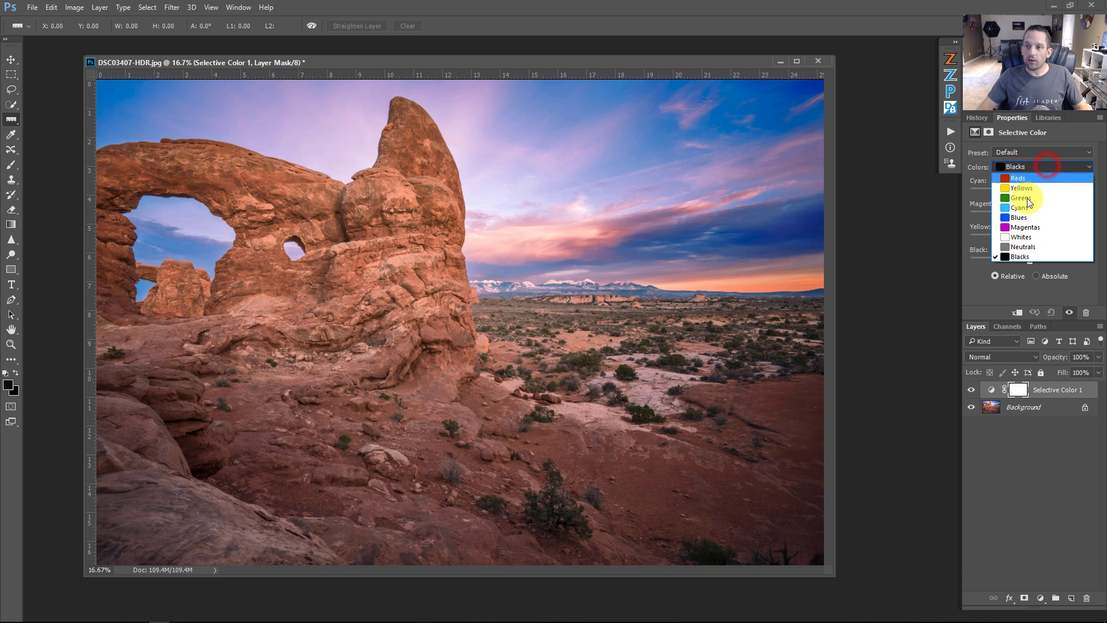
pyautogui.click(1018, 218)
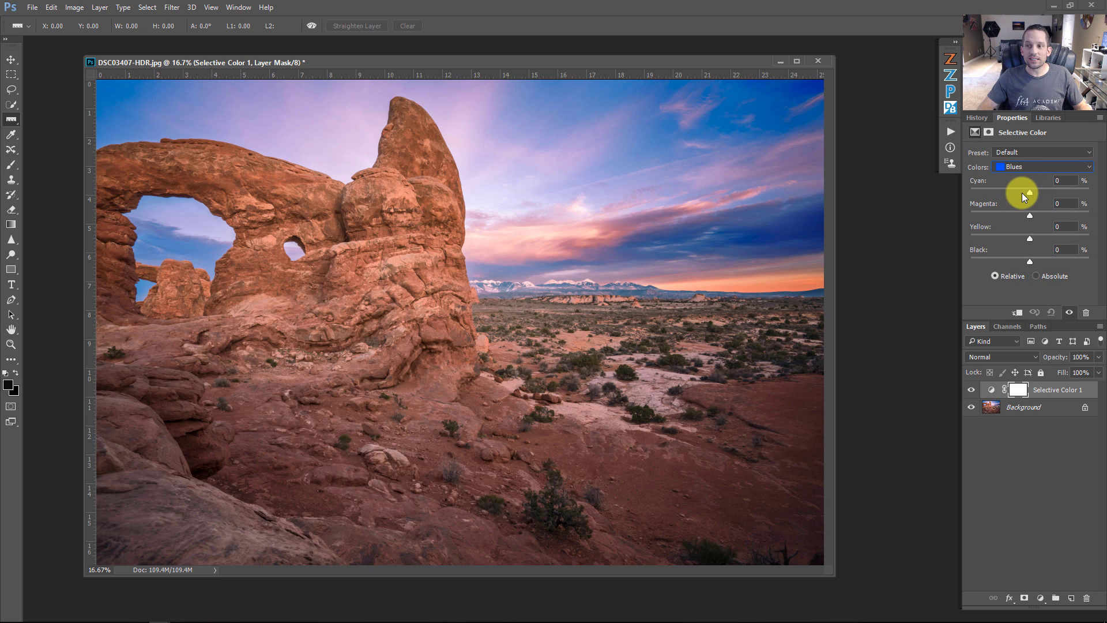
pyautogui.moveTo(1028, 192); pyautogui.dragTo(966, 201)
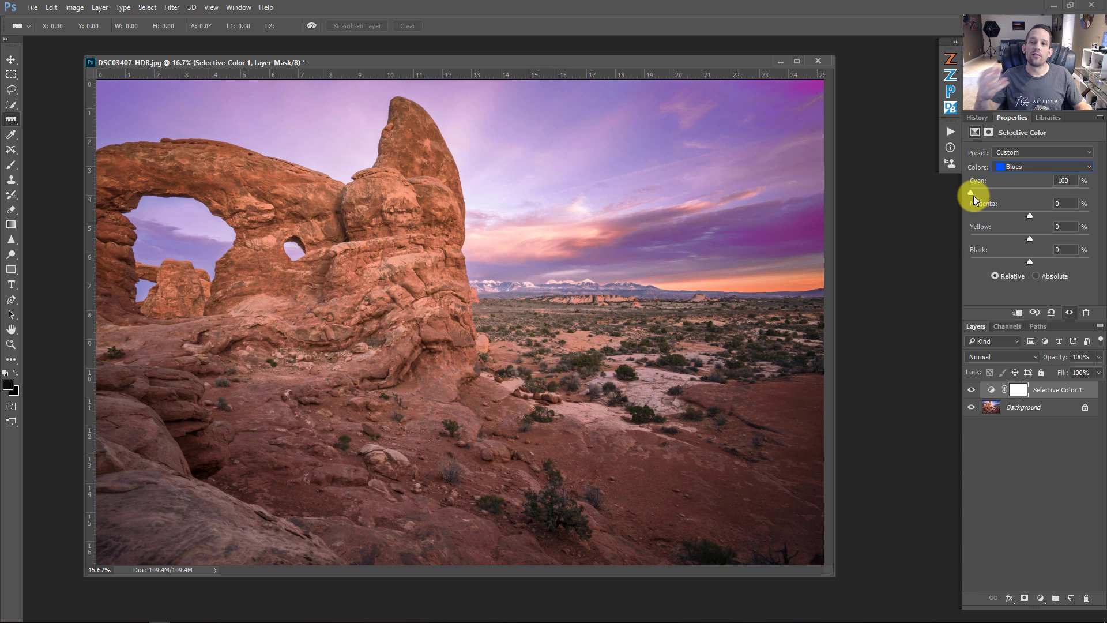
# Rework the Blues' Cyan, Magenta and Yellow sliders, bringing Yellow down to -48.
pyautogui.moveTo(974, 195); pyautogui.dragTo(1104, 216)
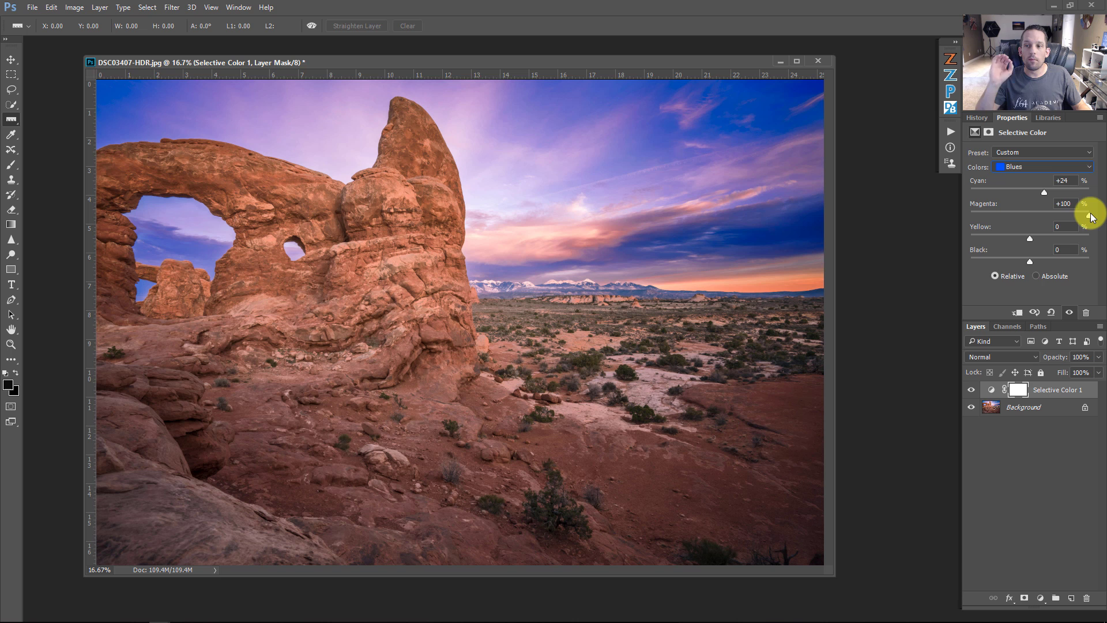
pyautogui.moveTo(1090, 218); pyautogui.dragTo(951, 218)
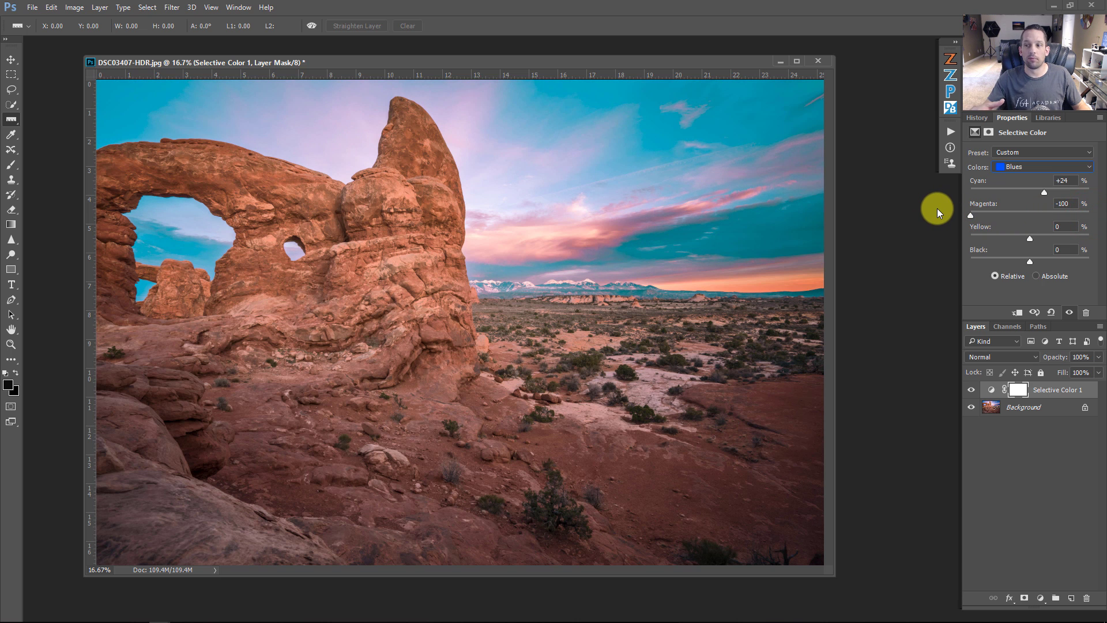
pyautogui.moveTo(949, 209); pyautogui.dragTo(1027, 217)
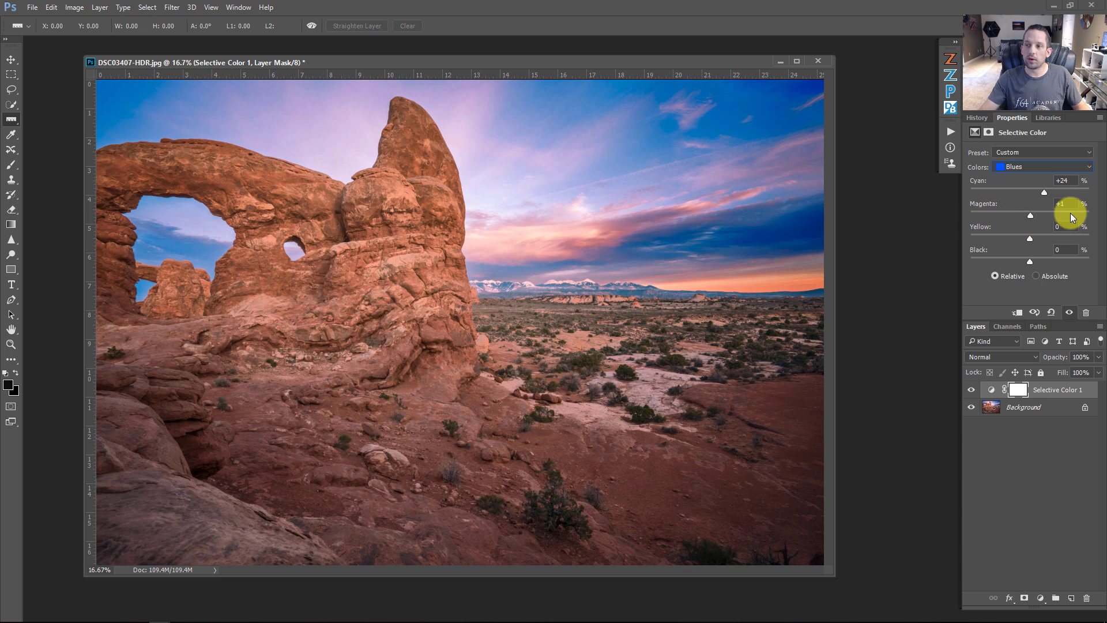
pyautogui.click(1052, 214)
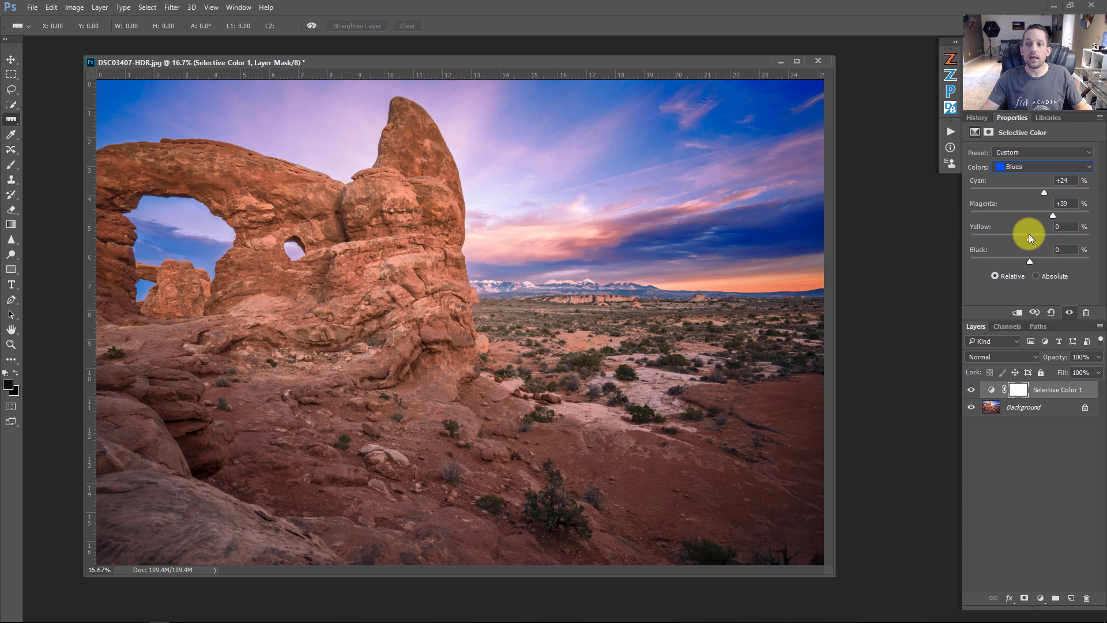
pyautogui.moveTo(1031, 239); pyautogui.dragTo(1102, 240)
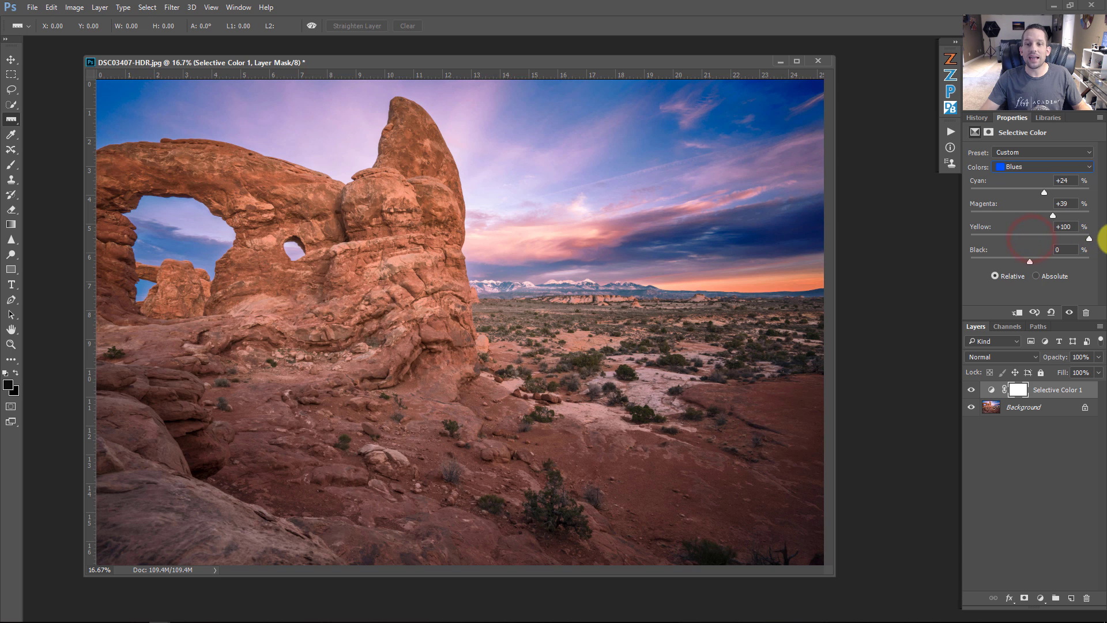
pyautogui.click(1087, 238)
pyautogui.moveTo(1087, 239); pyautogui.dragTo(999, 233)
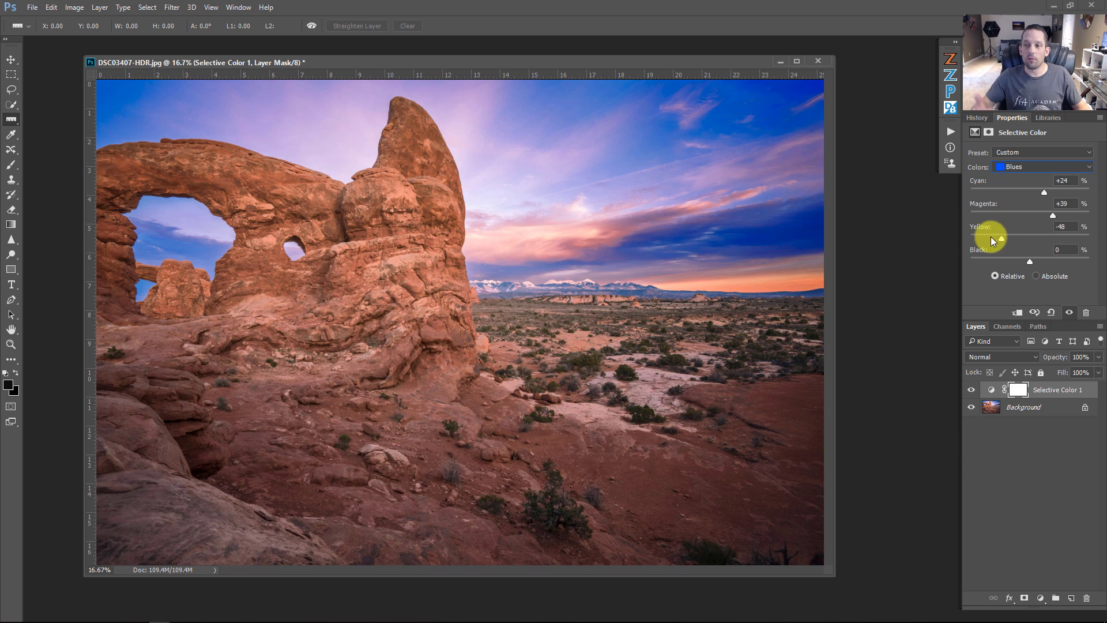
# Compare the arch with and without the layer, then push Blues Magenta up to +81.
pyautogui.click(971, 389)
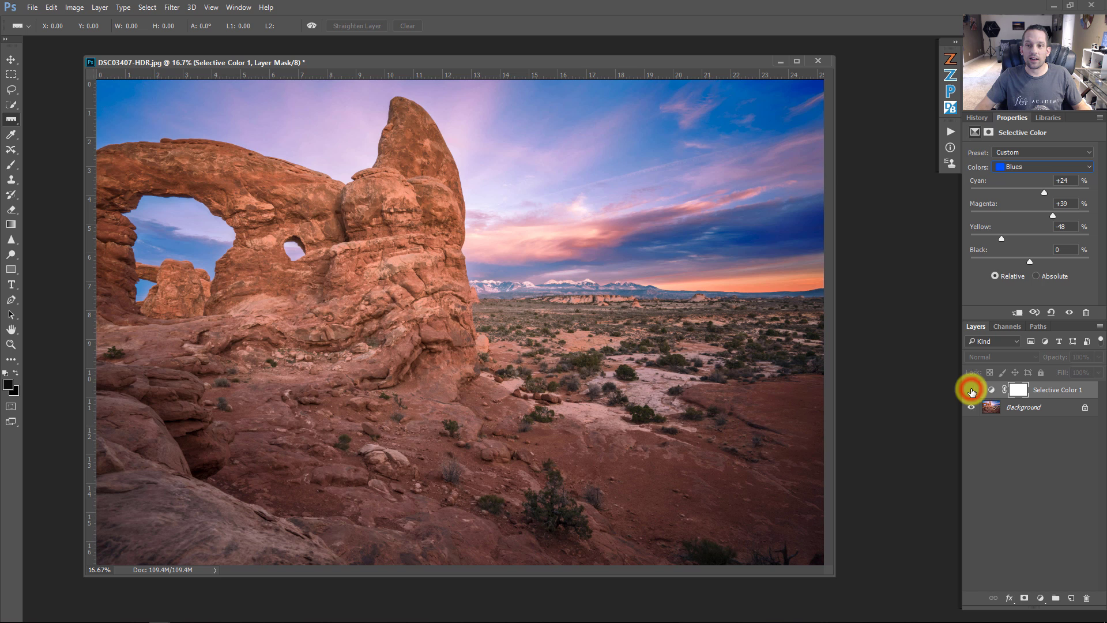
pyautogui.click(971, 389)
pyautogui.click(973, 389)
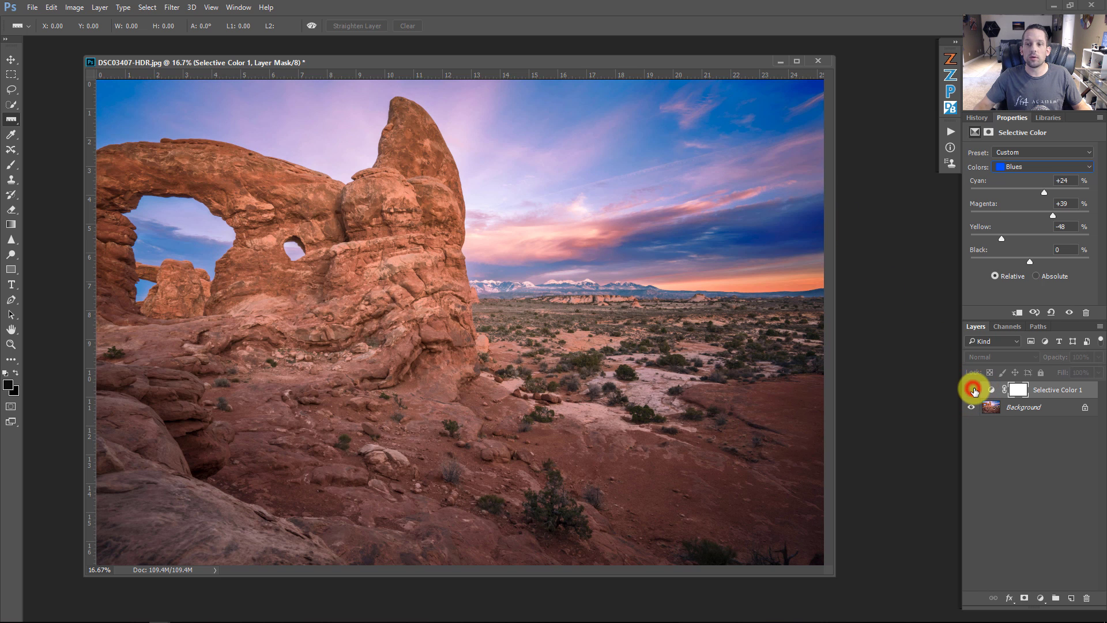
pyautogui.click(973, 390)
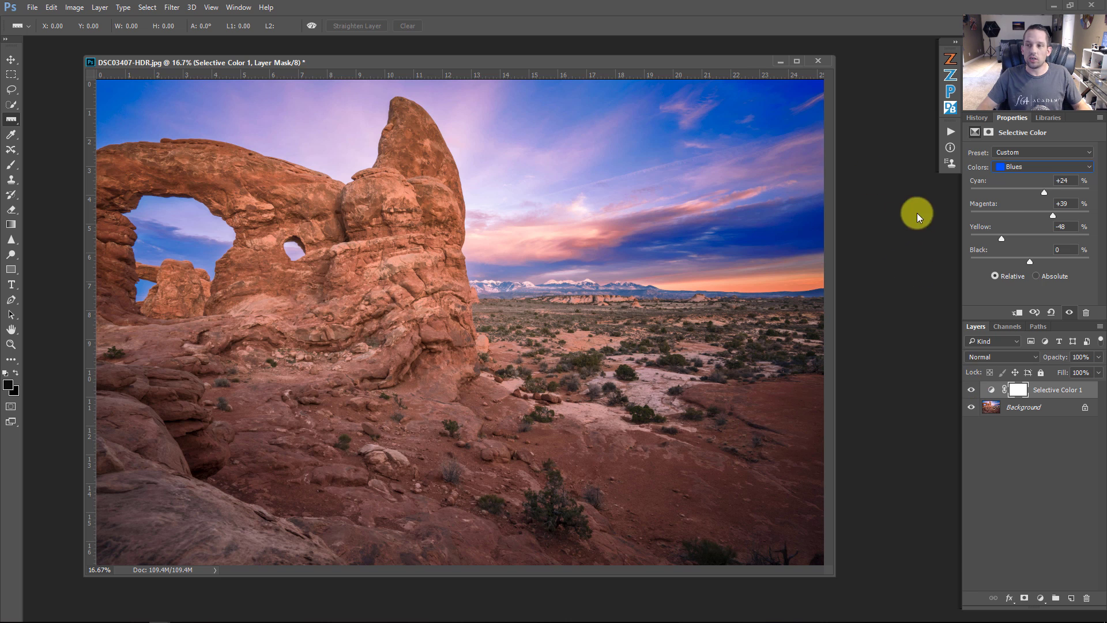
pyautogui.moveTo(1059, 218); pyautogui.dragTo(1023, 192)
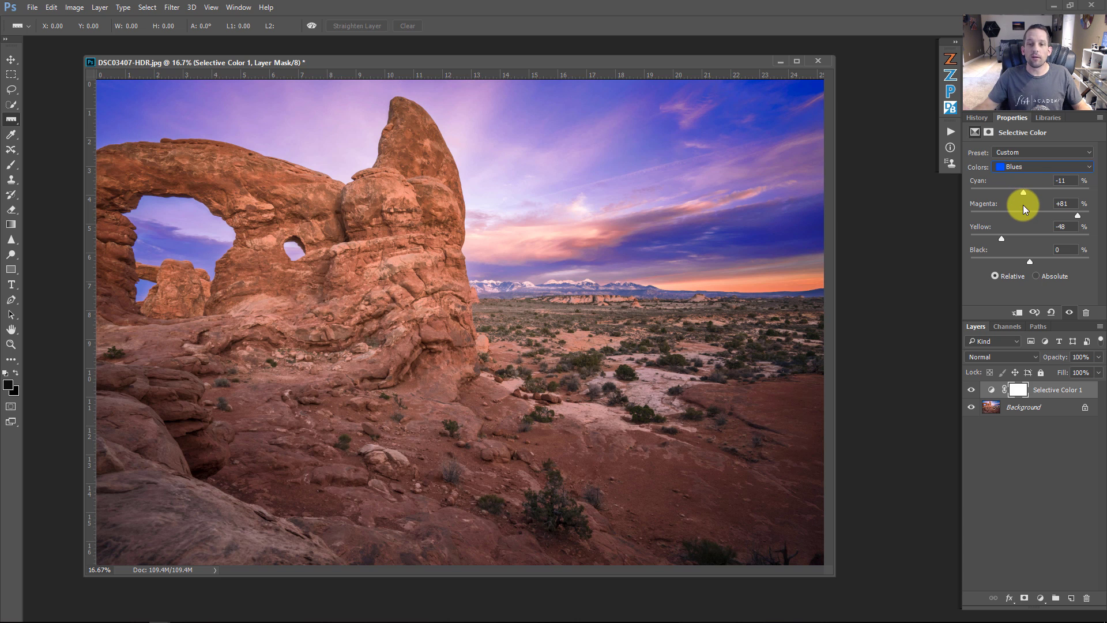
# Target the Magentas, lower their Yellow to -27 and raise Black to +37.
pyautogui.click(1022, 167)
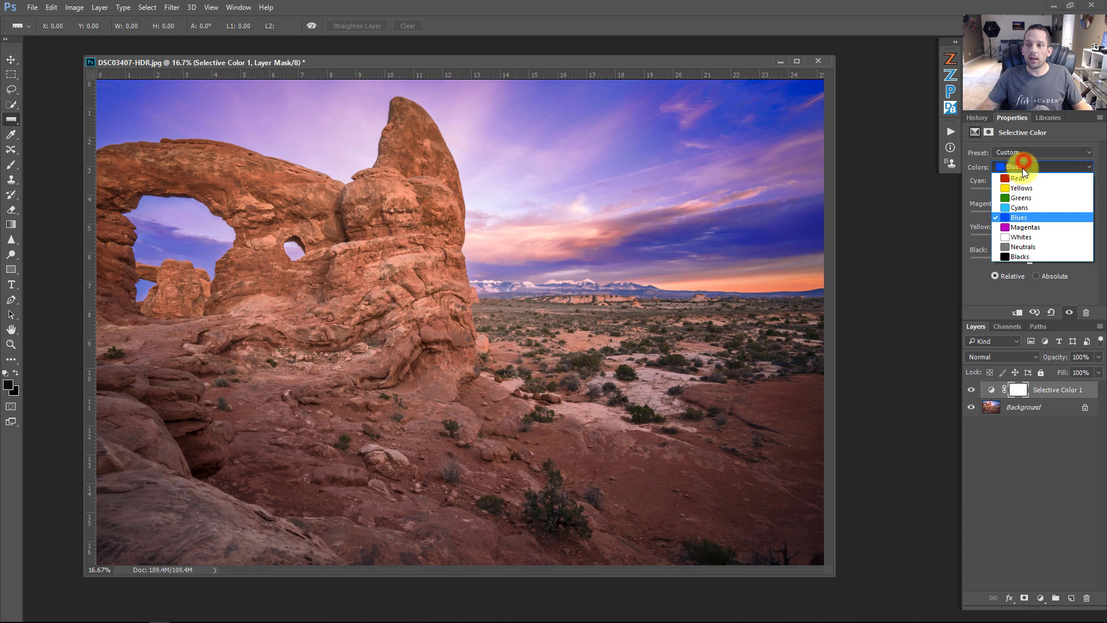
pyautogui.click(1018, 229)
pyautogui.moveTo(1074, 218)
pyautogui.mouseDown()
pyautogui.moveTo(1019, 215)
pyautogui.moveTo(1041, 218)
pyautogui.moveTo(1014, 197)
pyautogui.moveTo(982, 198)
pyautogui.moveTo(1090, 218)
pyautogui.mouseUp()
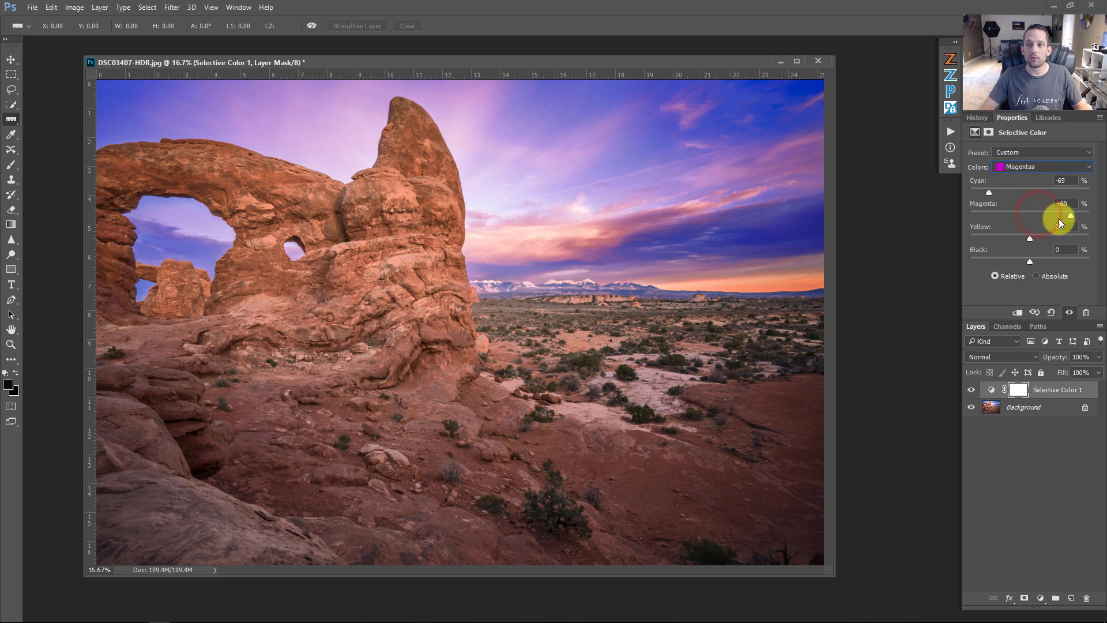
pyautogui.moveTo(1029, 236)
pyautogui.mouseDown()
pyautogui.moveTo(995, 238)
pyautogui.moveTo(1031, 242)
pyautogui.mouseUp()
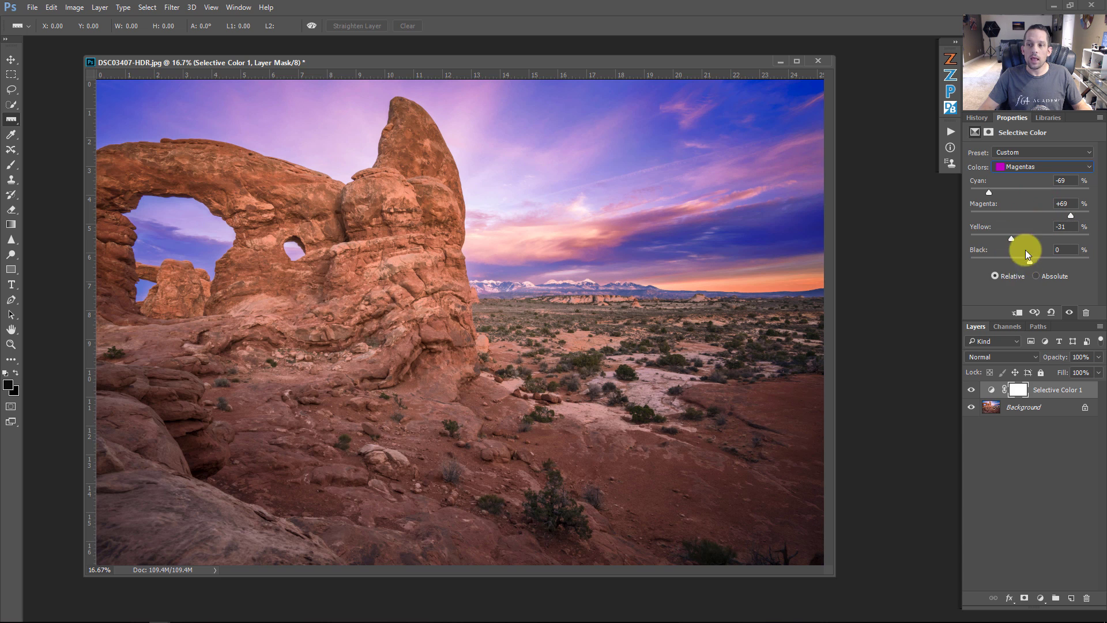
pyautogui.moveTo(1030, 262); pyautogui.dragTo(964, 247)
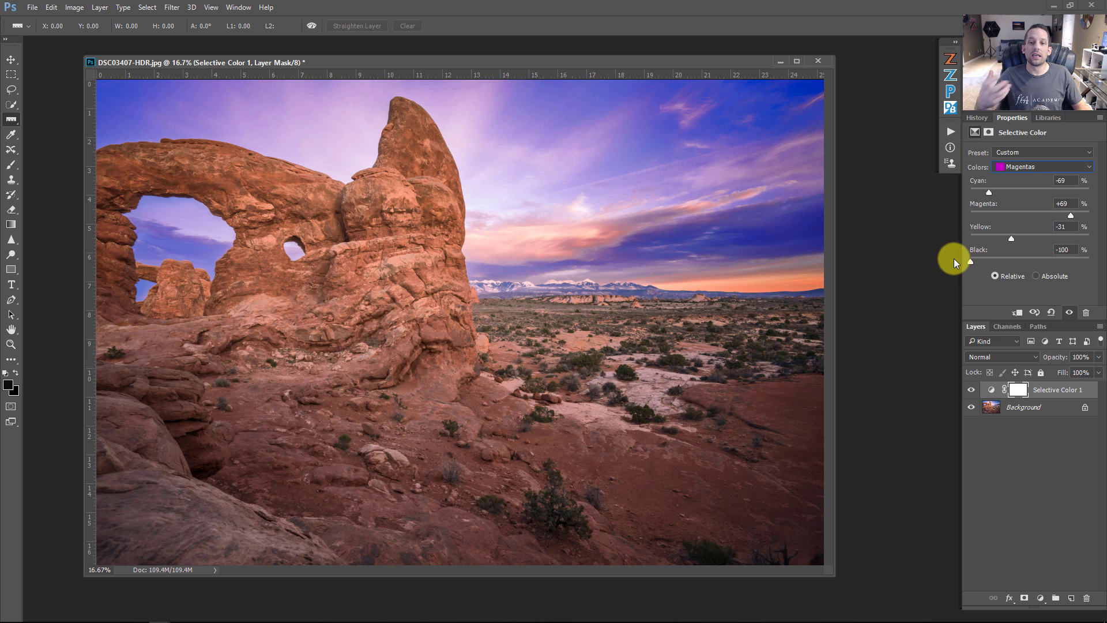
pyautogui.moveTo(952, 255); pyautogui.dragTo(1052, 267)
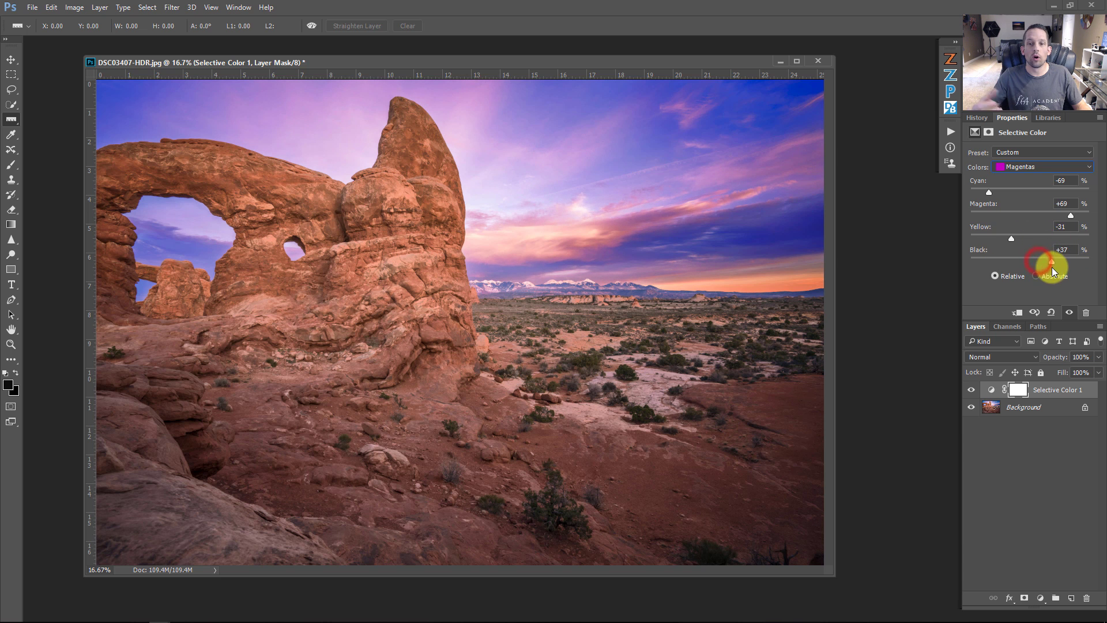
# Toggle the Selective Color layer off and on to compare the purple sky.
pyautogui.click(973, 391)
pyautogui.click(973, 391)
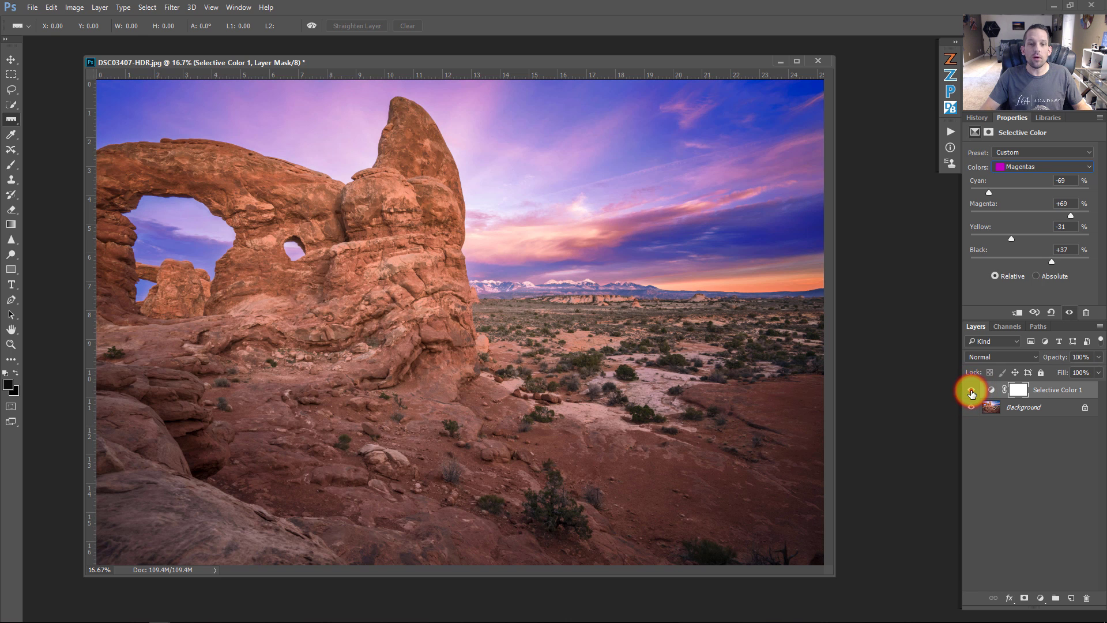
pyautogui.click(972, 392)
pyautogui.click(972, 392)
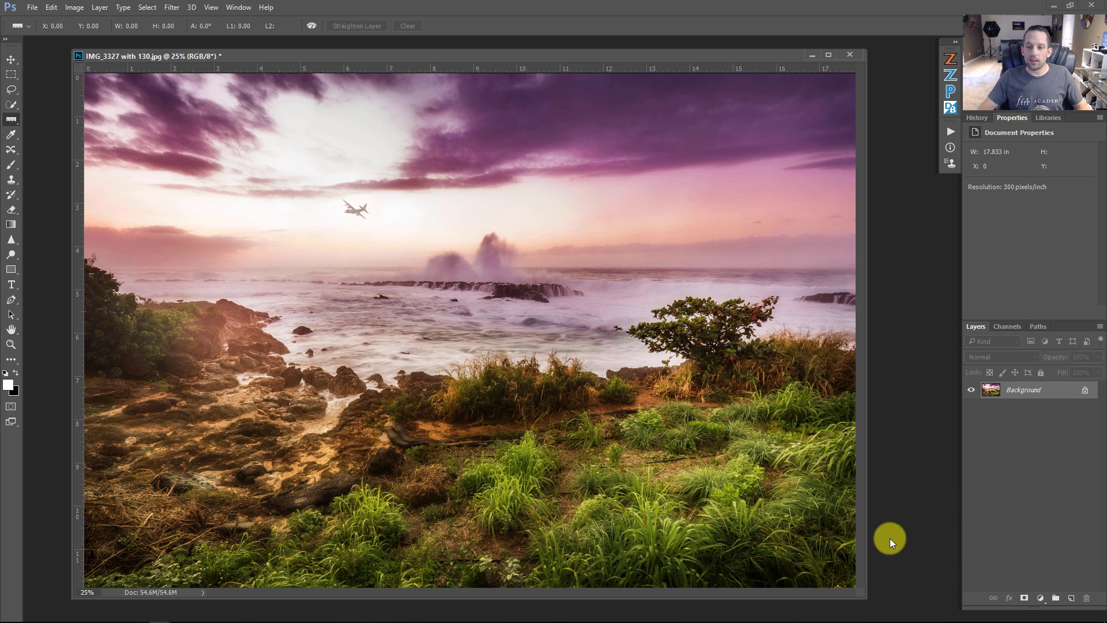
# Add a Selective Color layer targeting the Yellows and raise their Cyan to +19.
pyautogui.click(1041, 596)
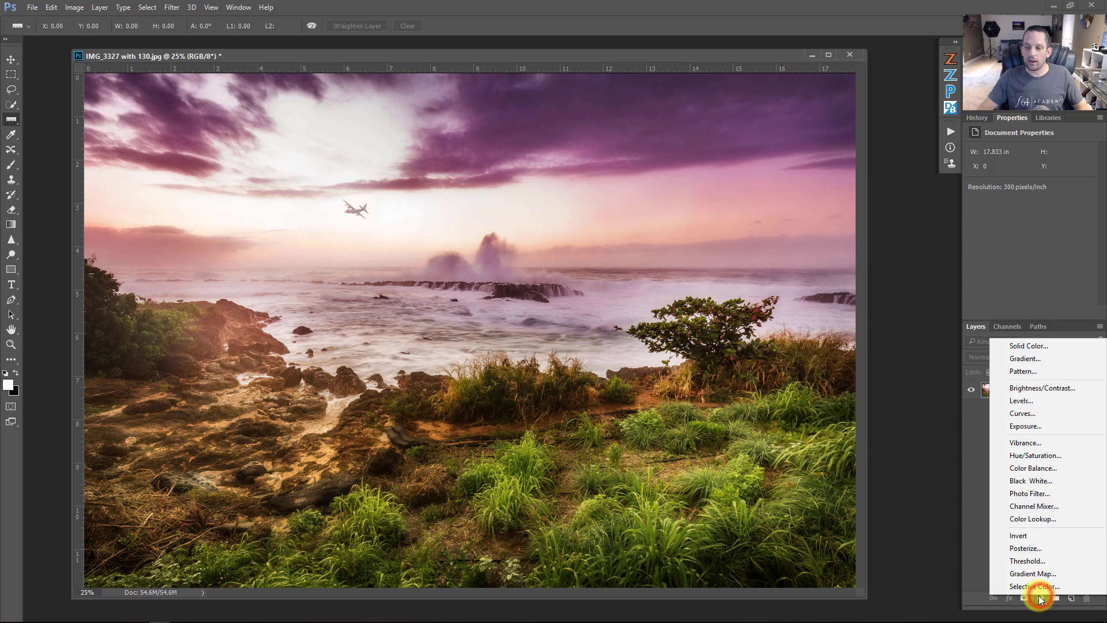
pyautogui.click(1037, 589)
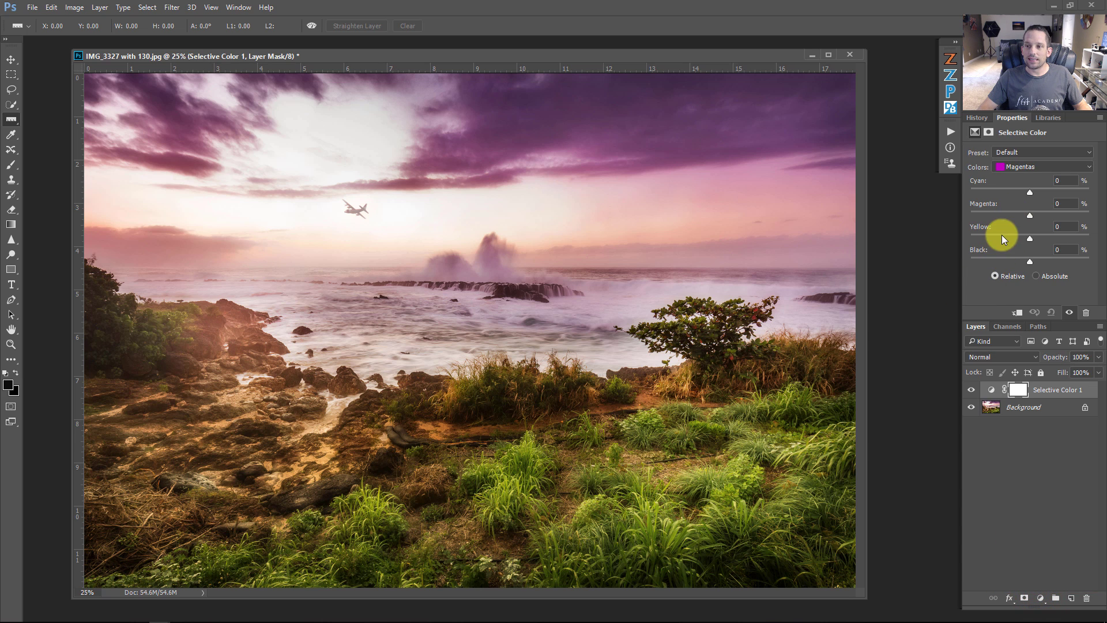
pyautogui.click(1018, 168)
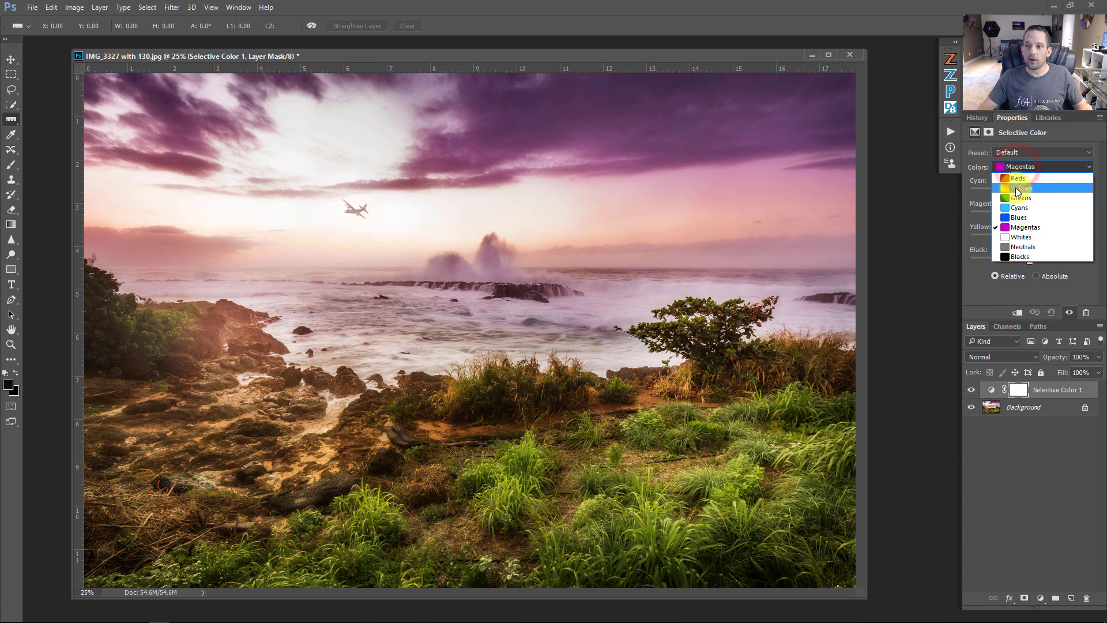
pyautogui.click(1023, 191)
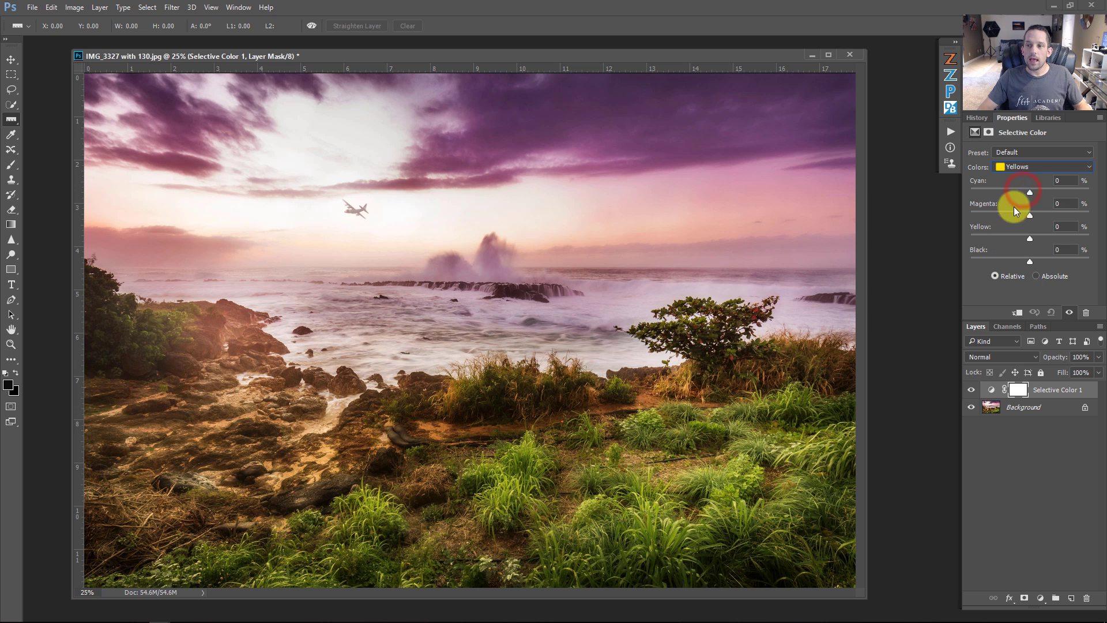
pyautogui.moveTo(1032, 197); pyautogui.dragTo(1053, 187)
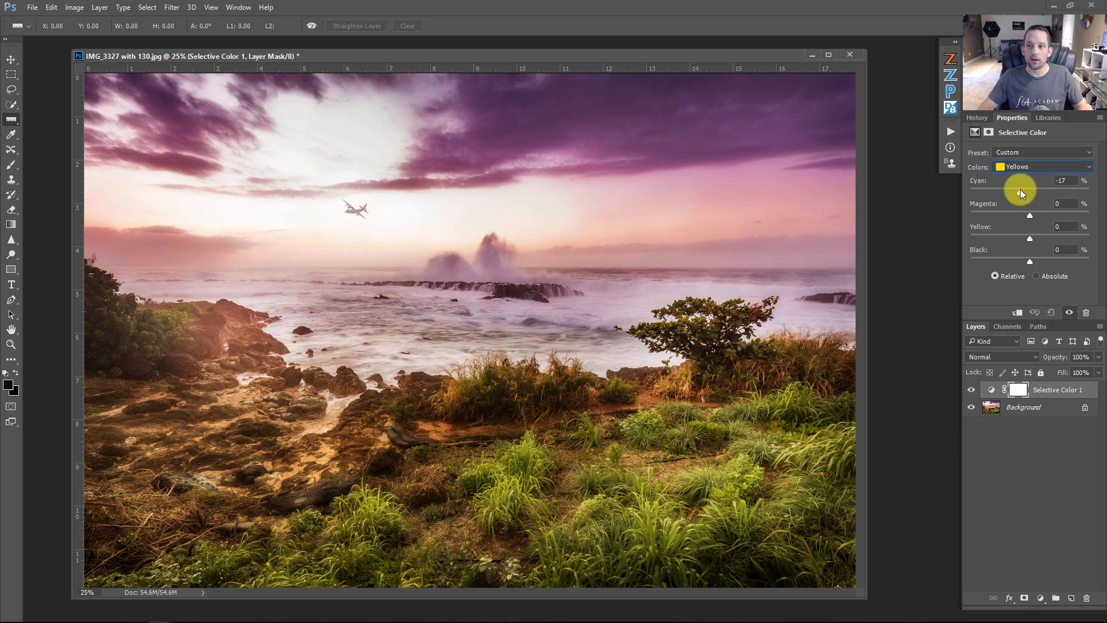
pyautogui.moveTo(1020, 191); pyautogui.dragTo(1060, 195)
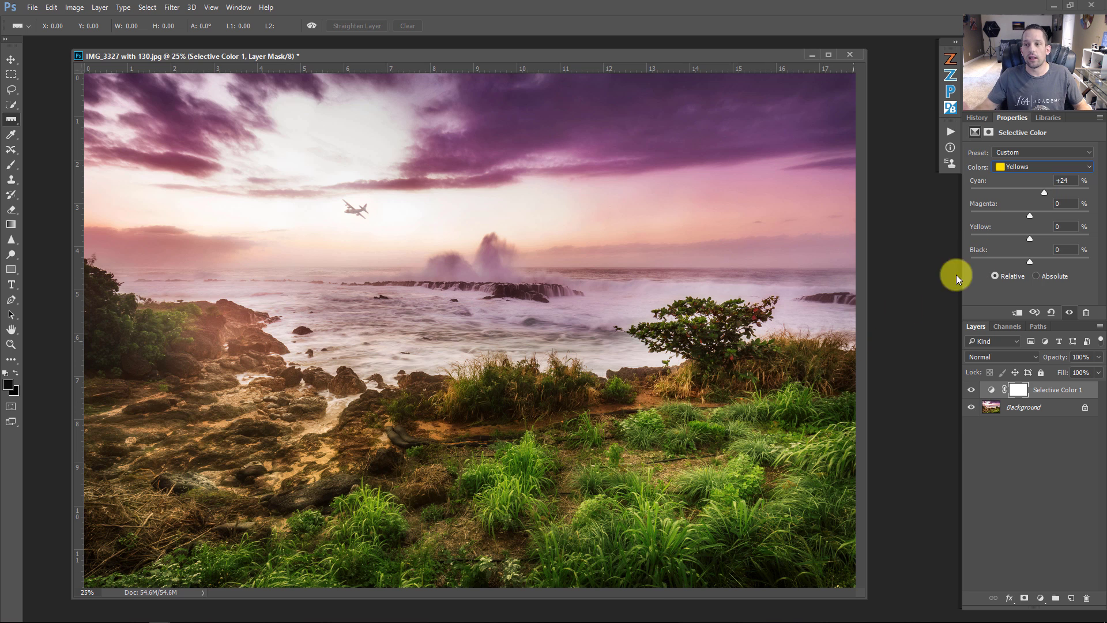
pyautogui.moveTo(1048, 191); pyautogui.dragTo(1104, 211)
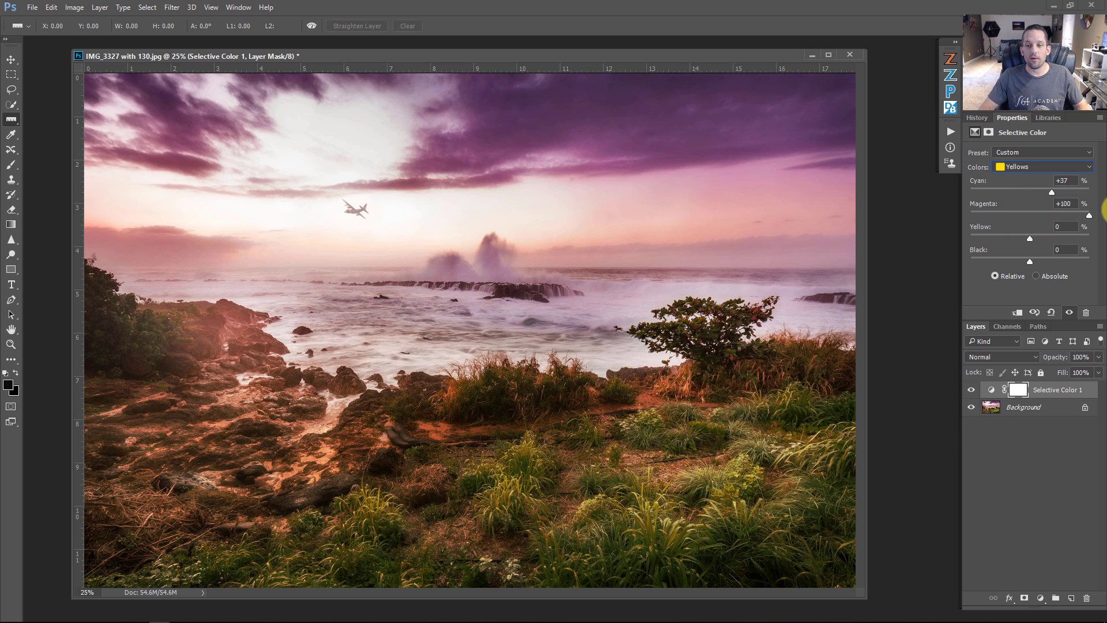
# Set the Yellows to Magenta -18, Yellow +24 and Black +5.
pyautogui.moveTo(1105, 211); pyautogui.dragTo(1063, 218)
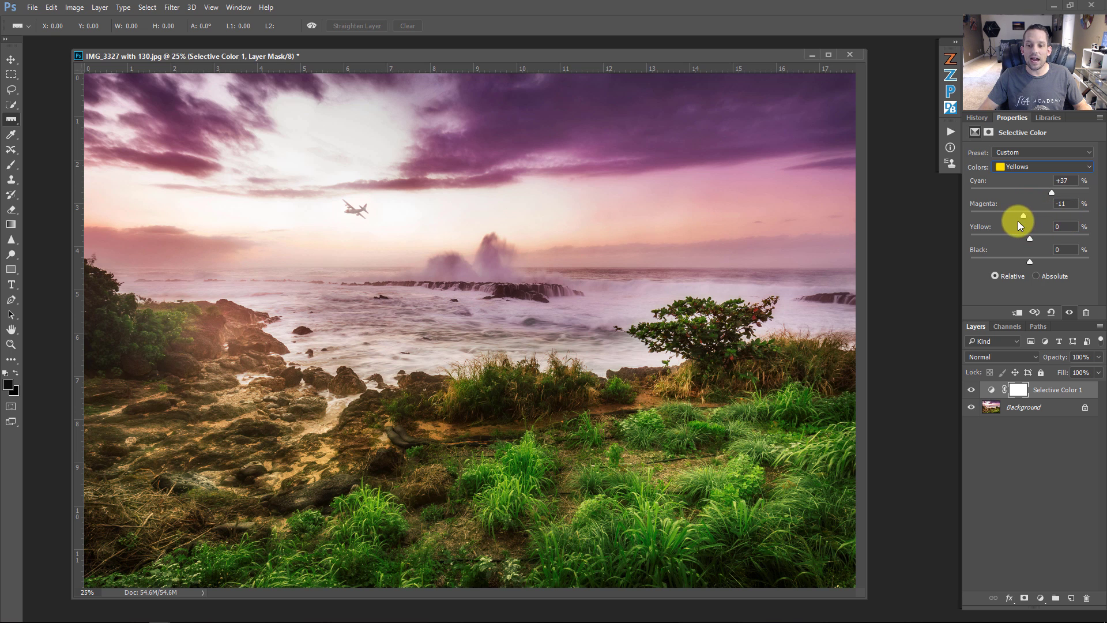
pyautogui.moveTo(1015, 221); pyautogui.dragTo(1033, 237)
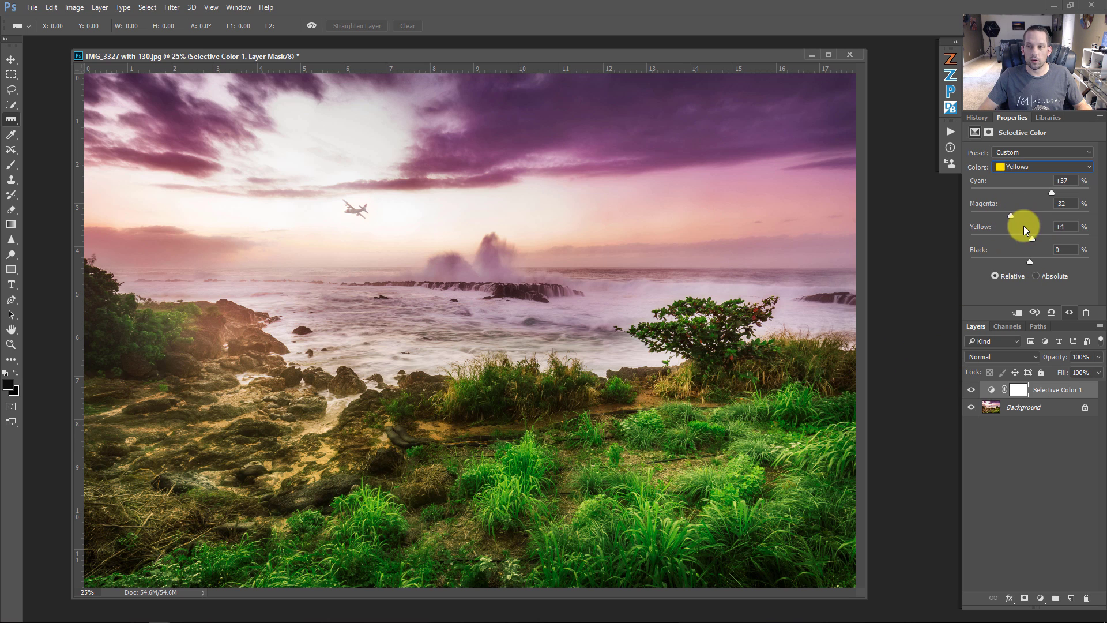
pyautogui.moveTo(1032, 238)
pyautogui.mouseDown()
pyautogui.moveTo(1065, 239)
pyautogui.moveTo(997, 217)
pyautogui.moveTo(1067, 192)
pyautogui.moveTo(1047, 198)
pyautogui.mouseUp()
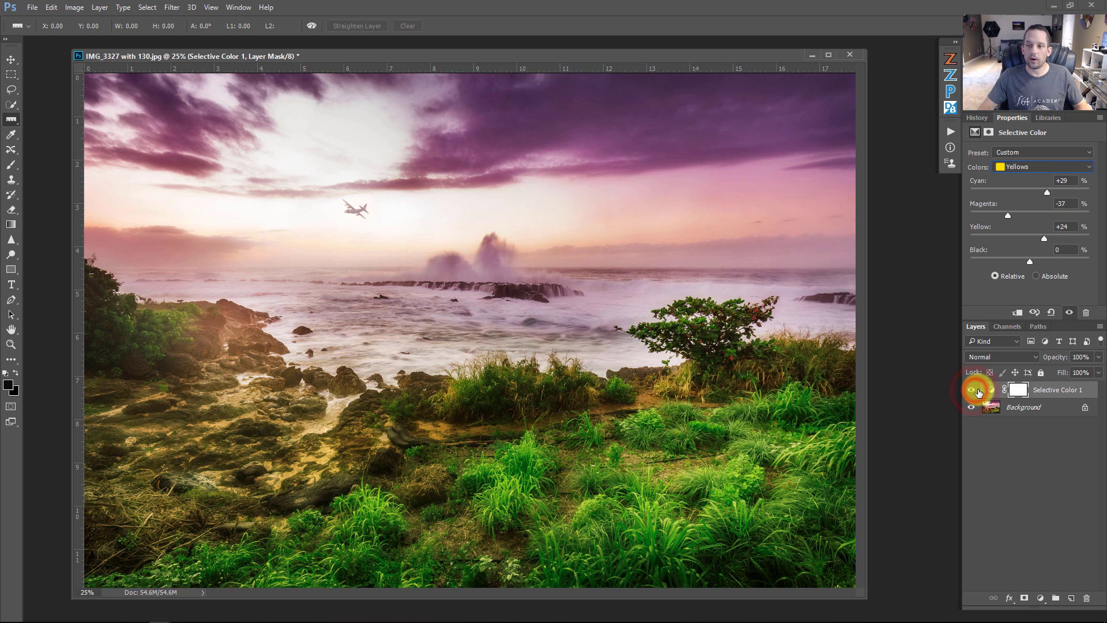
pyautogui.moveTo(1032, 263)
pyautogui.mouseDown()
pyautogui.moveTo(1059, 263)
pyautogui.moveTo(1002, 264)
pyautogui.moveTo(1033, 259)
pyautogui.mouseUp()
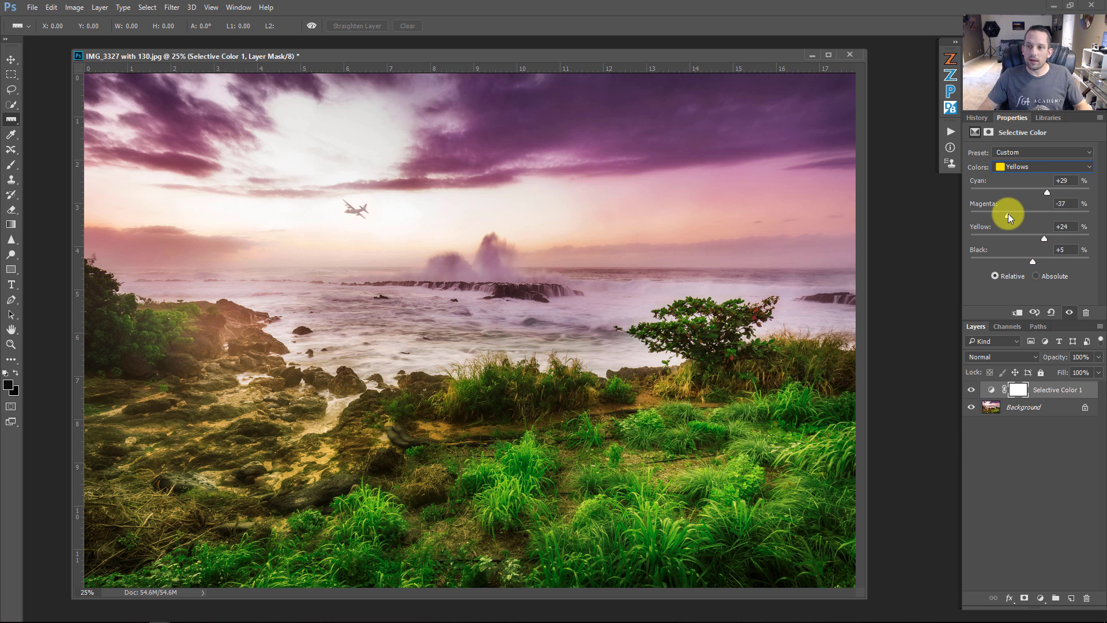
pyautogui.moveTo(1019, 216); pyautogui.dragTo(1042, 194)
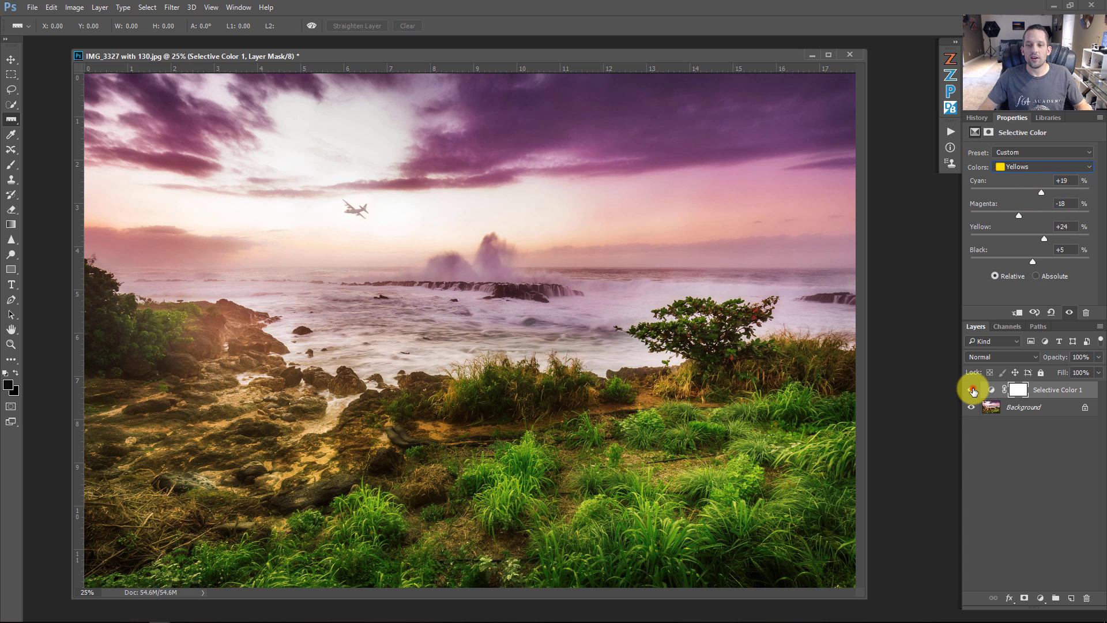
# Toggle the adjustment off and on to compare the seascape before and after.
pyautogui.click(972, 391)
pyautogui.click(973, 391)
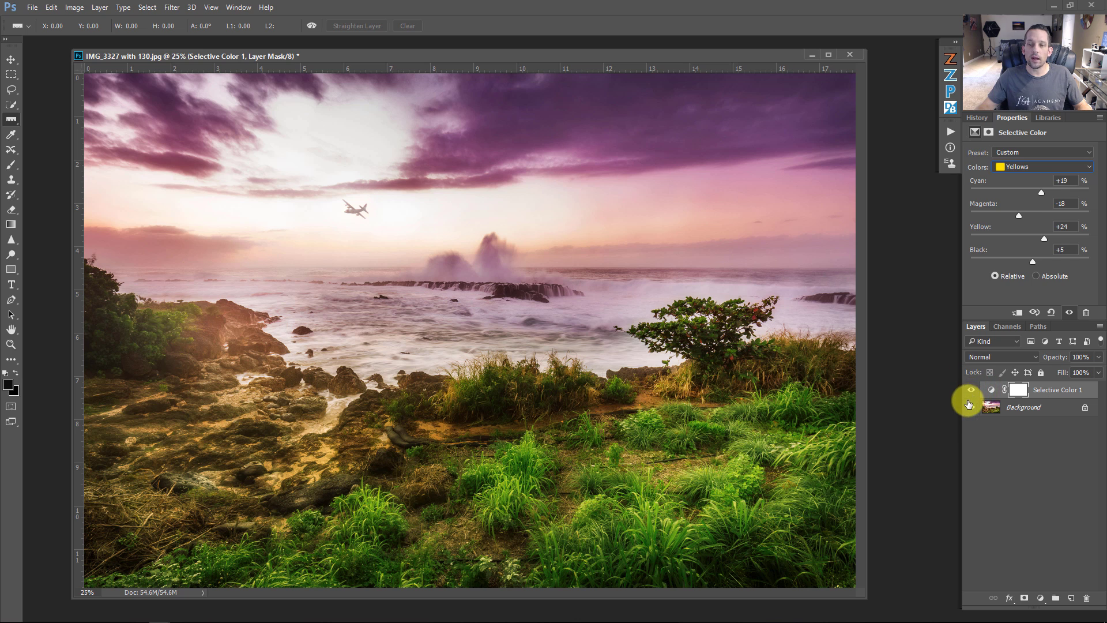
pyautogui.click(970, 390)
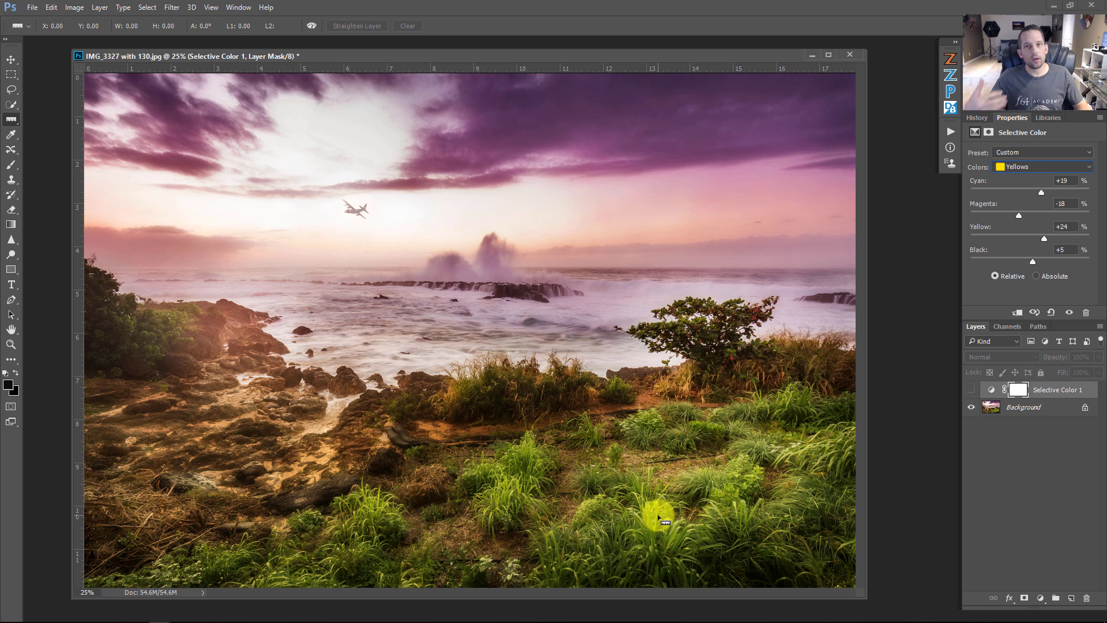
pyautogui.click(971, 391)
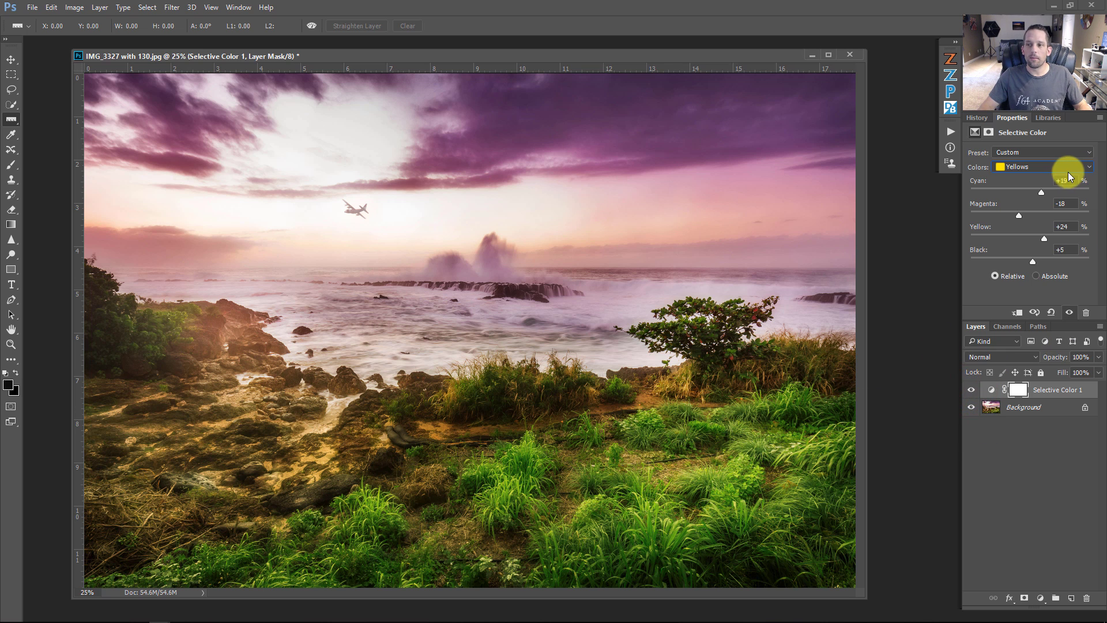
# Choose the Greens range and set Cyan +46, Magenta +96, Yellow +22, Black +30.
pyautogui.click(1070, 167)
pyautogui.click(1026, 199)
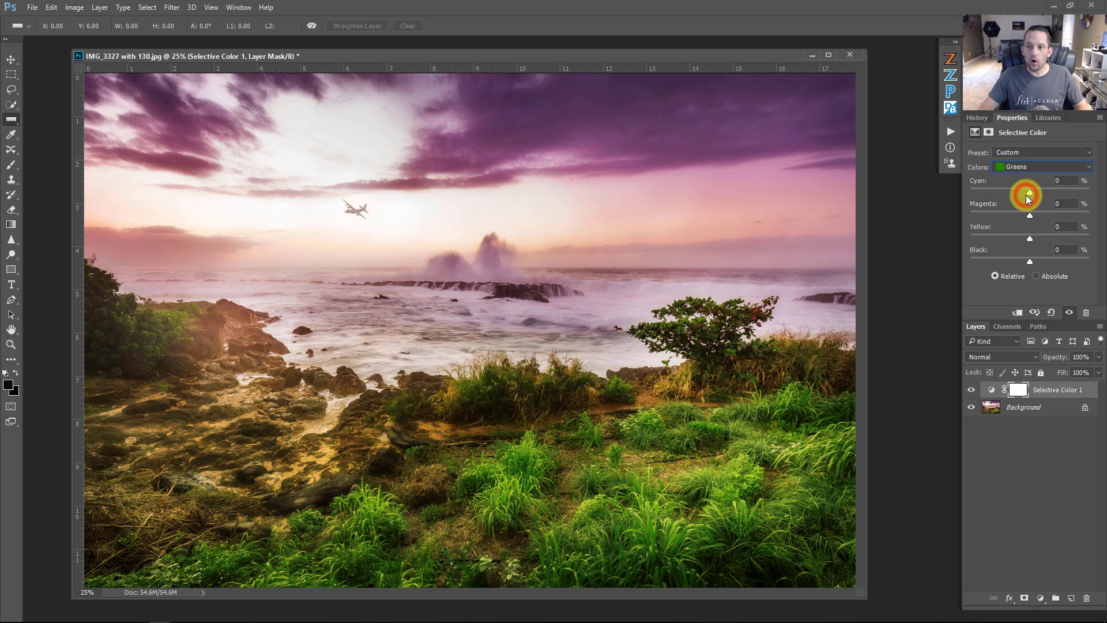
pyautogui.moveTo(1036, 242); pyautogui.dragTo(1028, 236)
pyautogui.moveTo(1031, 214)
pyautogui.mouseDown()
pyautogui.moveTo(1065, 219)
pyautogui.moveTo(1046, 216)
pyautogui.mouseUp()
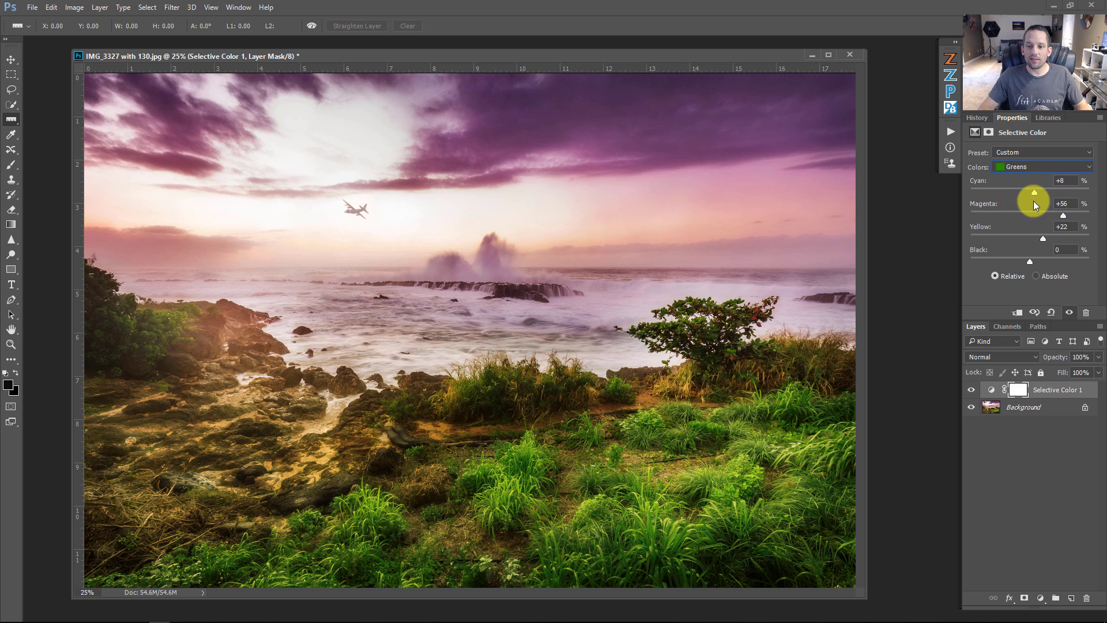
pyautogui.moveTo(1033, 201); pyautogui.dragTo(1058, 203)
pyautogui.moveTo(1030, 260)
pyautogui.mouseDown()
pyautogui.moveTo(1086, 259)
pyautogui.moveTo(964, 269)
pyautogui.moveTo(1047, 262)
pyautogui.mouseUp()
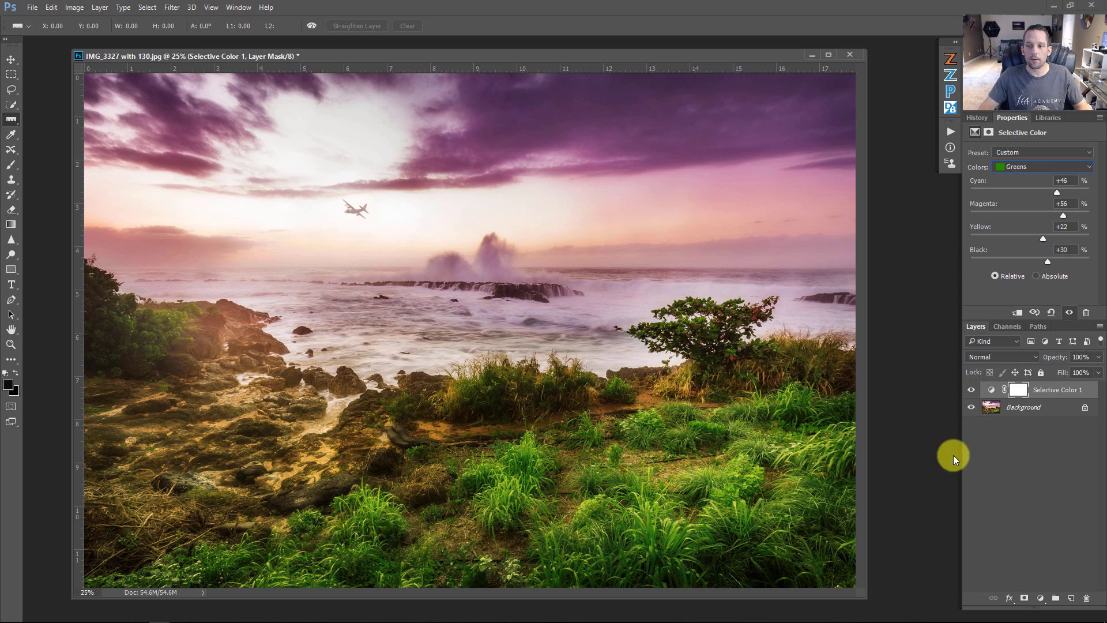
# Compare the adjustment, then switch the Selective Color 1 blend mode to Color.
pyautogui.click(974, 391)
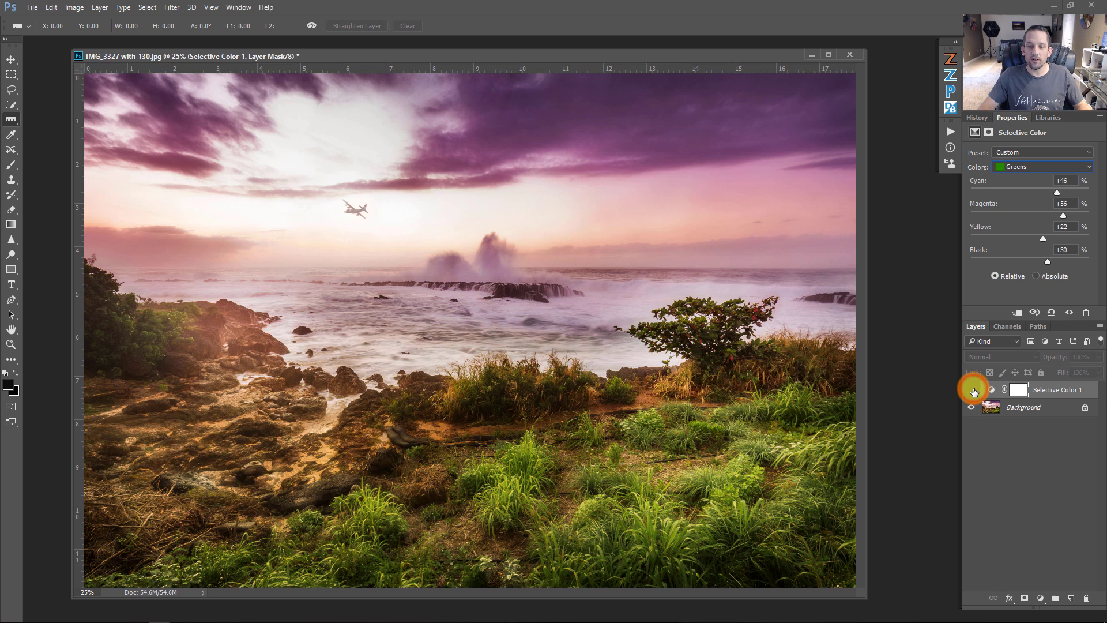
pyautogui.click(974, 391)
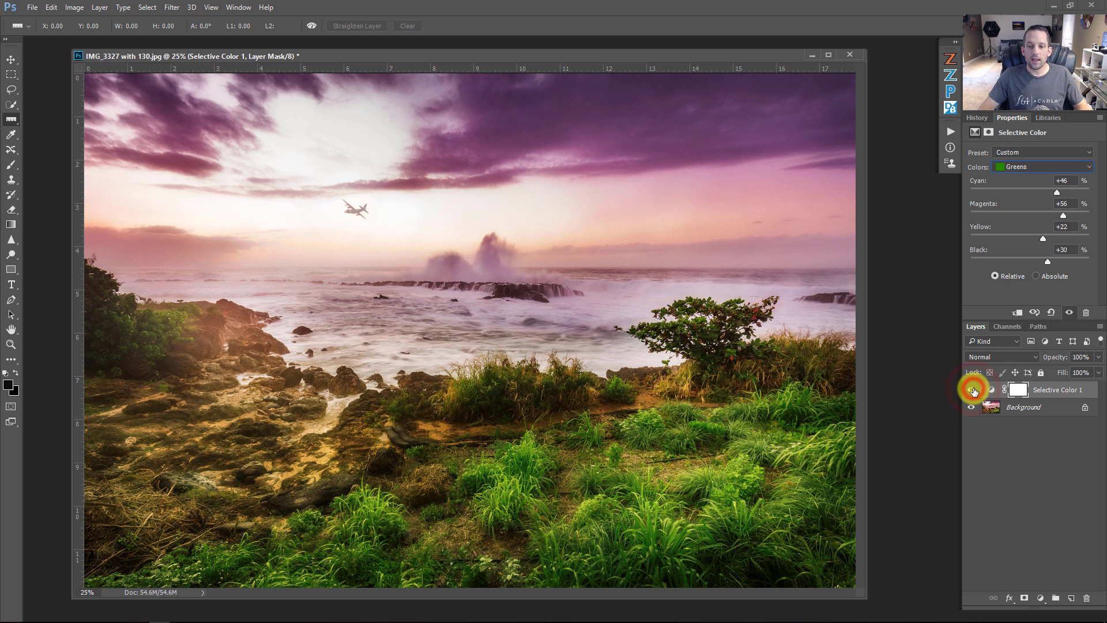
pyautogui.click(998, 357)
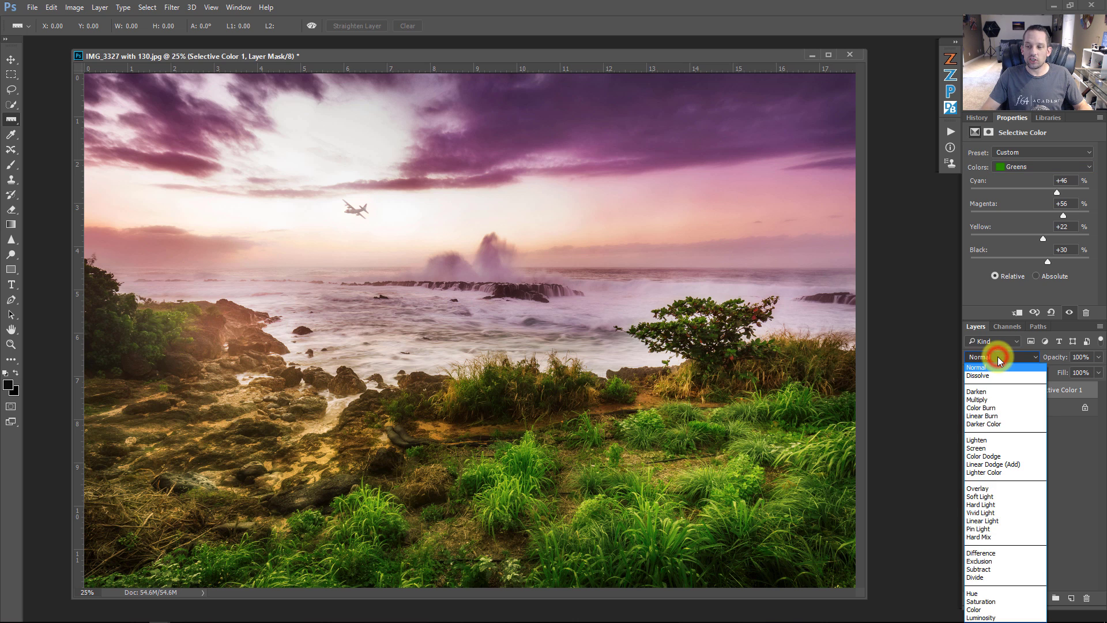
pyautogui.click(978, 610)
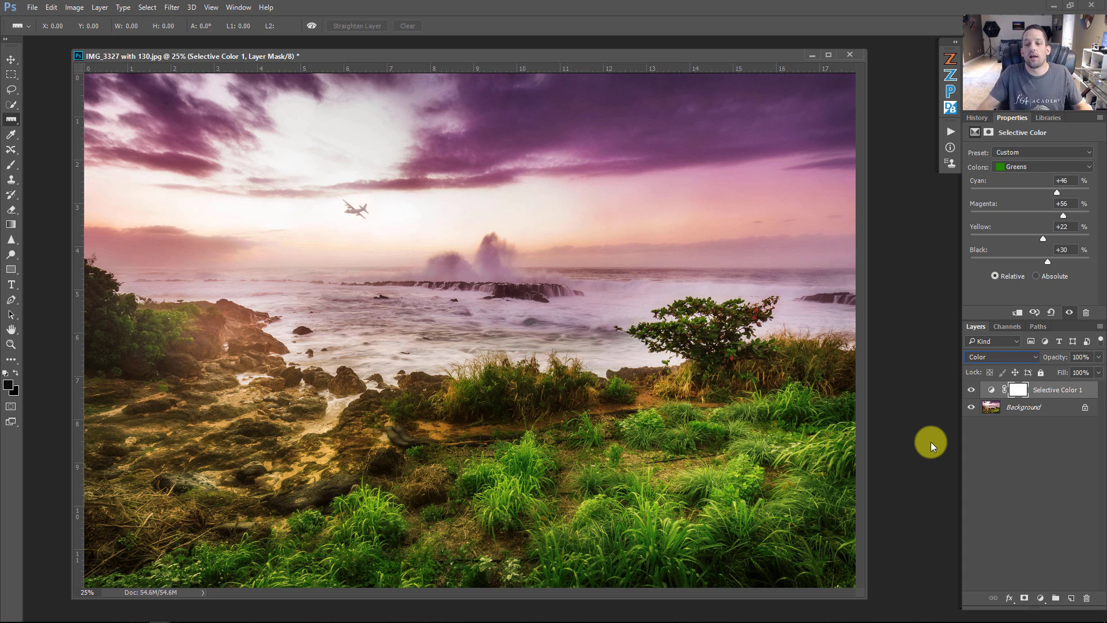
# Lower the layer's opacity to 75% and toggle it to compare before and after.
pyautogui.moveTo(1098, 357)
pyautogui.mouseDown()
pyautogui.moveTo(1087, 377)
pyautogui.moveTo(1066, 374)
pyautogui.moveTo(1099, 371)
pyautogui.mouseUp()
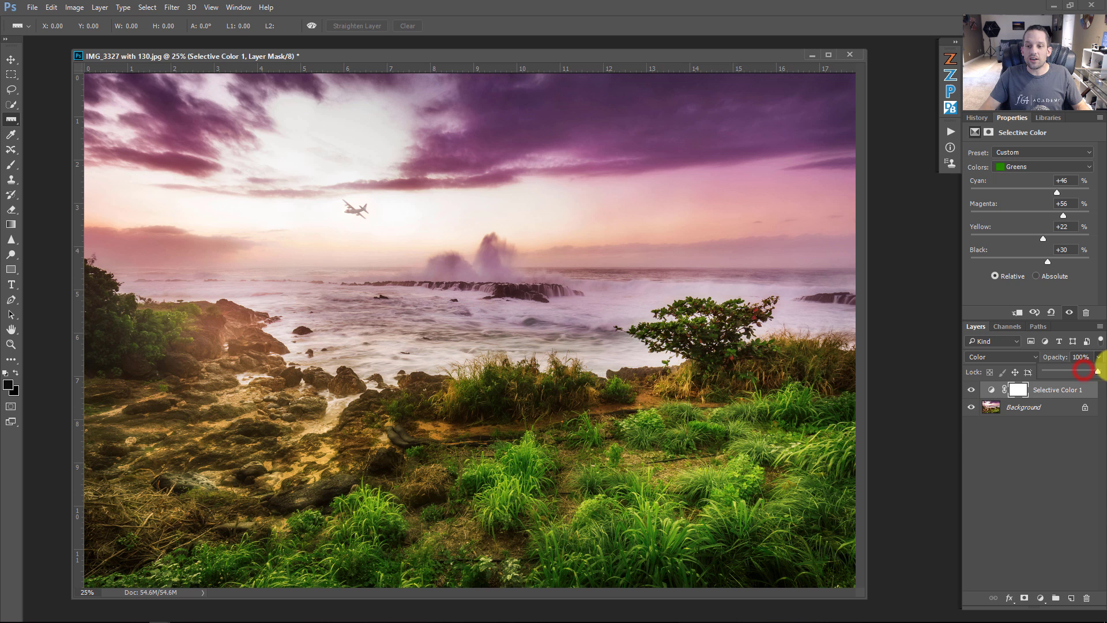
pyautogui.click(967, 388)
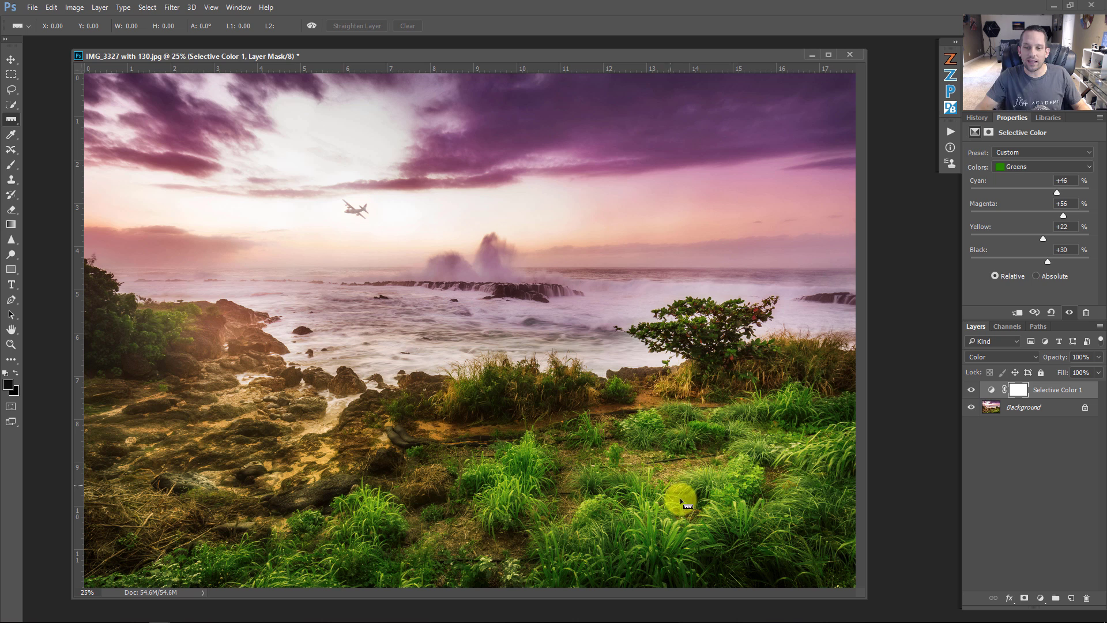
pyautogui.click(1082, 358)
pyautogui.write('75')
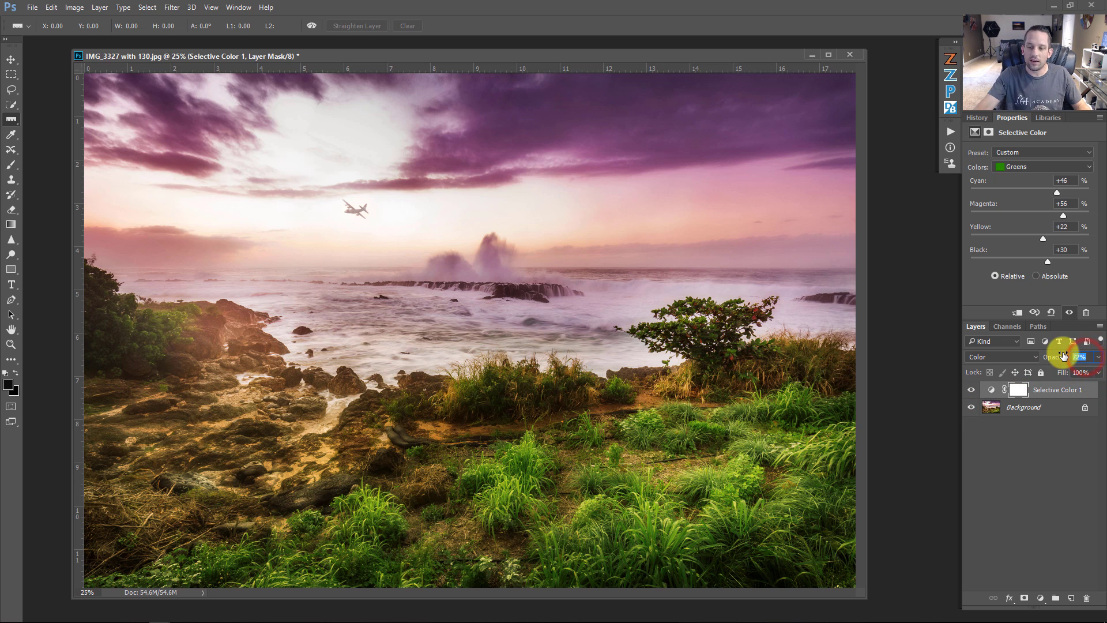
pyautogui.click(972, 390)
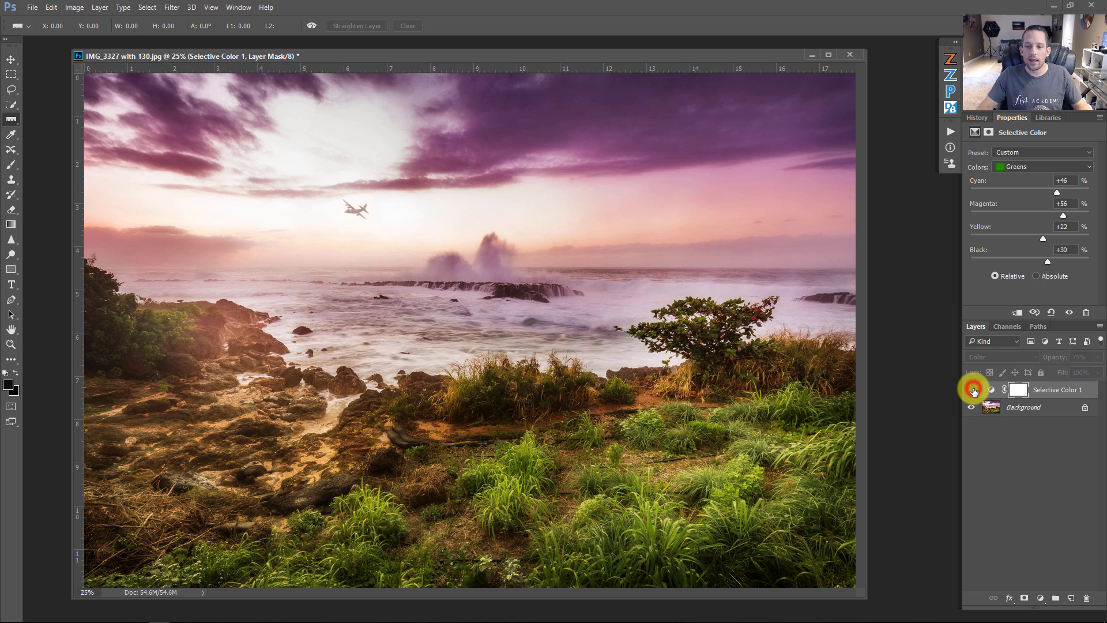
pyautogui.click(973, 390)
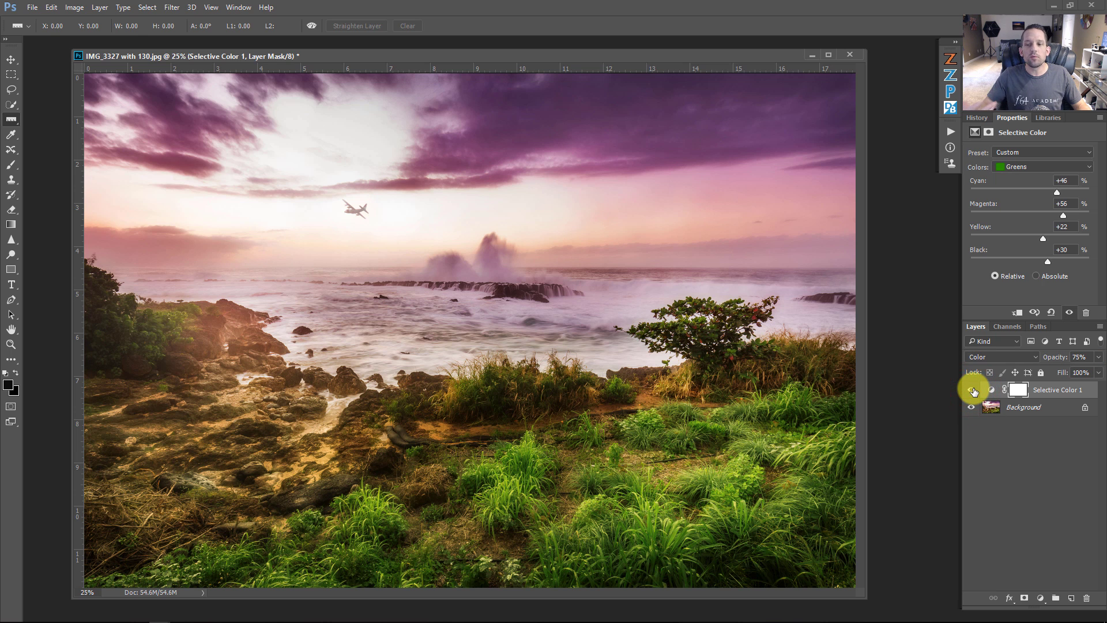
pyautogui.click(972, 390)
# Zoom into the grass at lower right and compare it with and without the adjustment.
pyautogui.moveTo(722, 444); pyautogui.dragTo(762, 457)
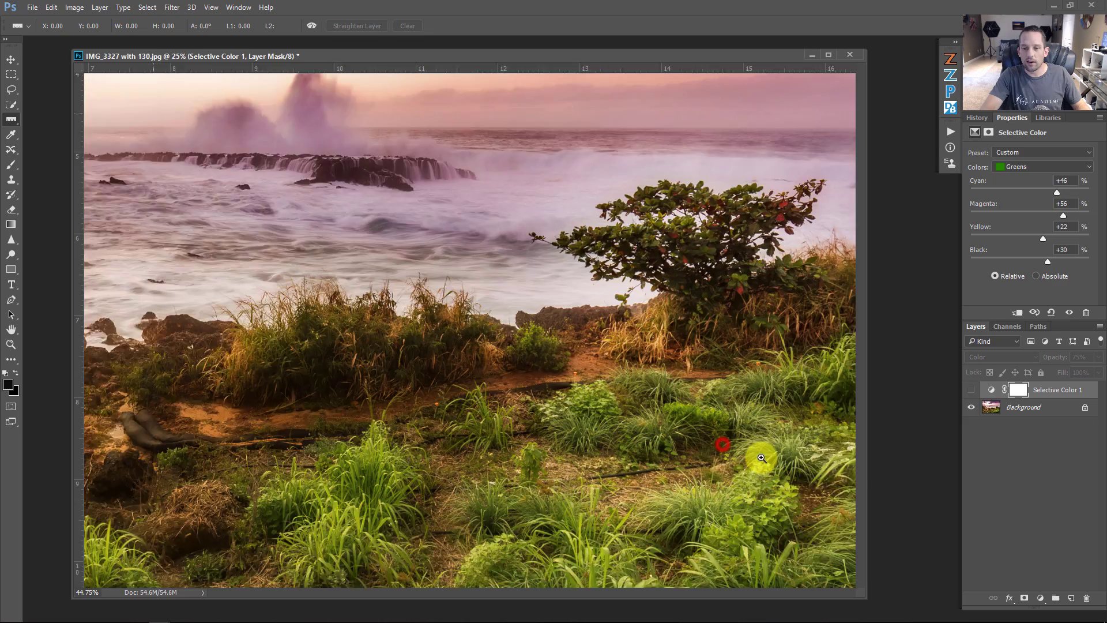
pyautogui.click(770, 458)
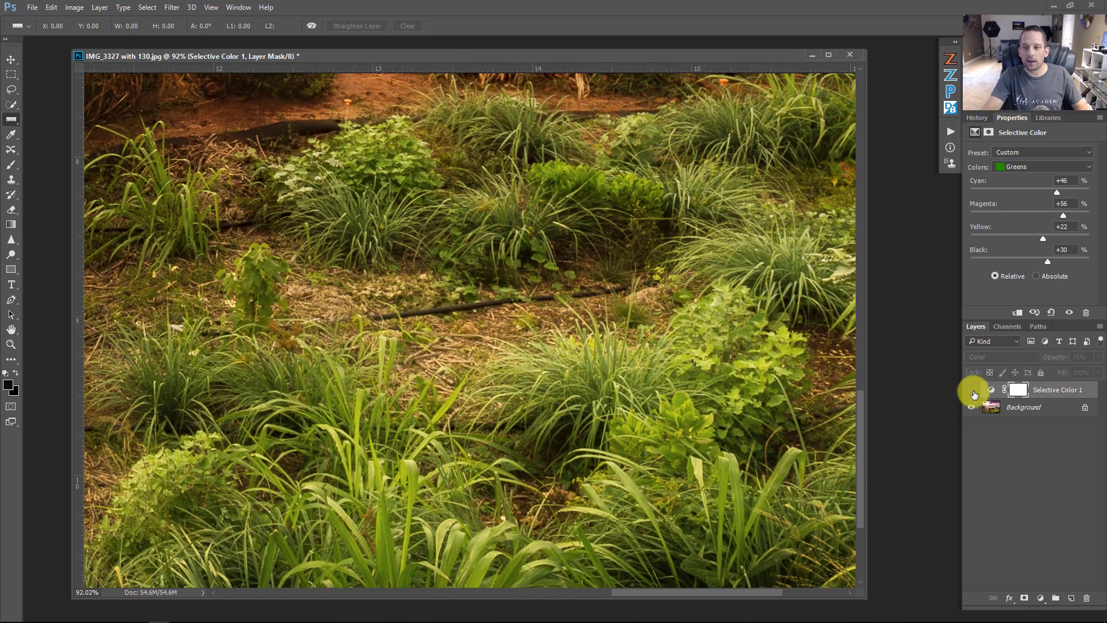
pyautogui.click(975, 392)
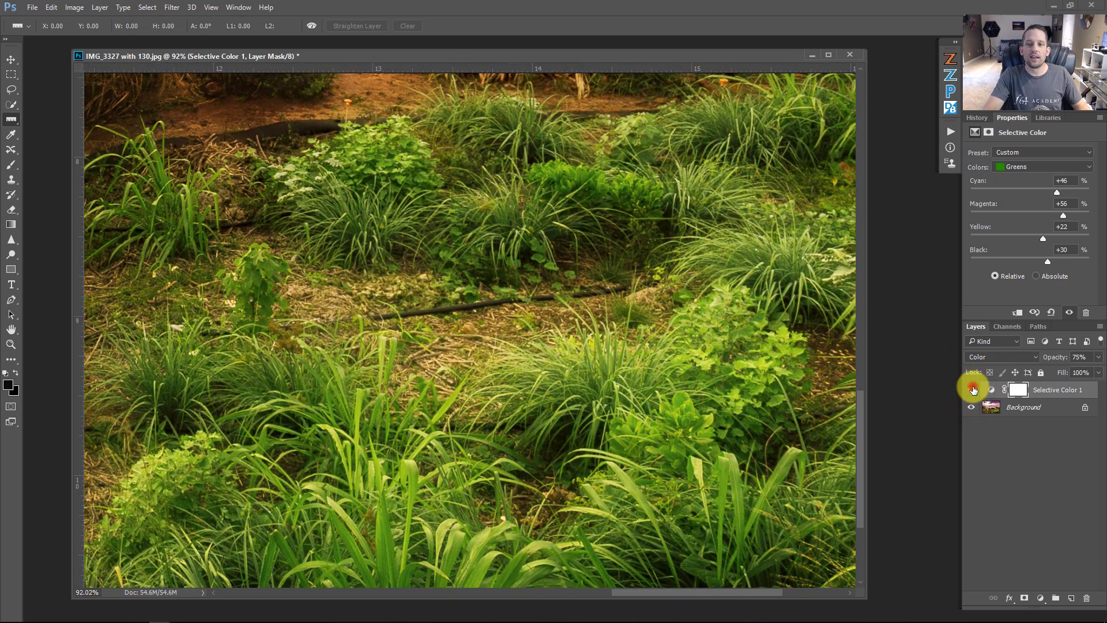
pyautogui.click(973, 391)
# Fit the seascape on screen and toggle the Selective Color layer to compare again.
pyautogui.rightClick(723, 353)
pyautogui.click(761, 359)
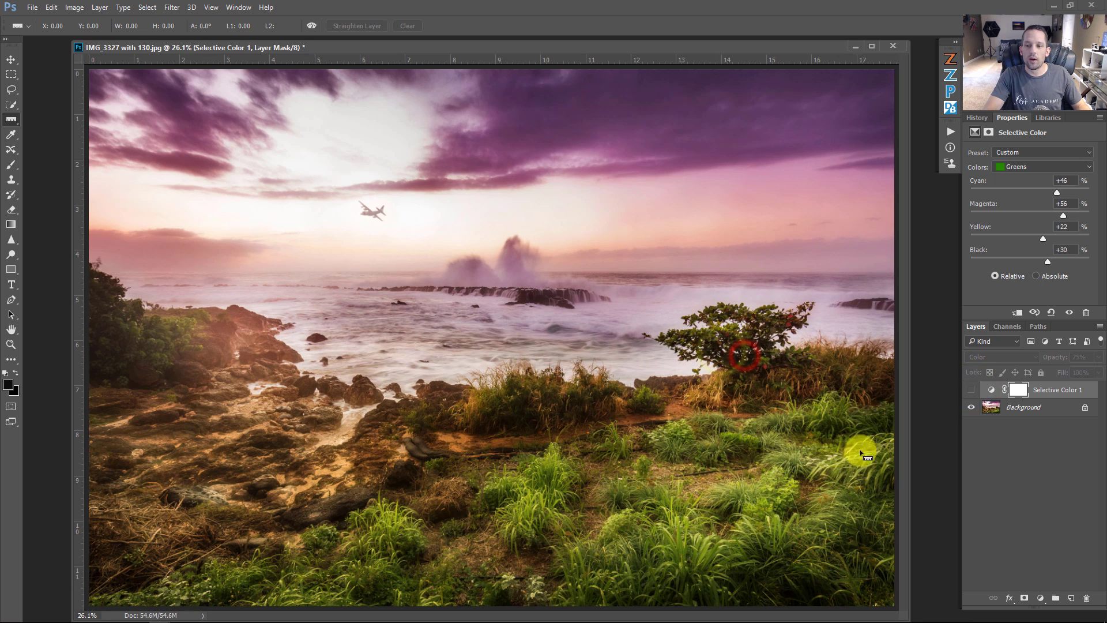
pyautogui.click(971, 390)
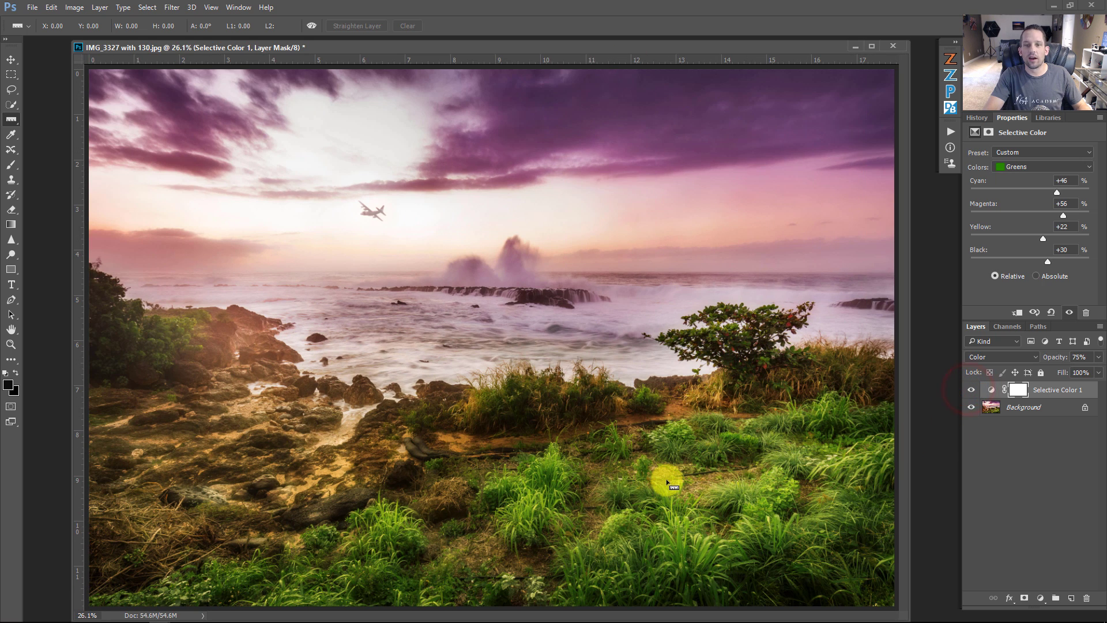
pyautogui.click(971, 390)
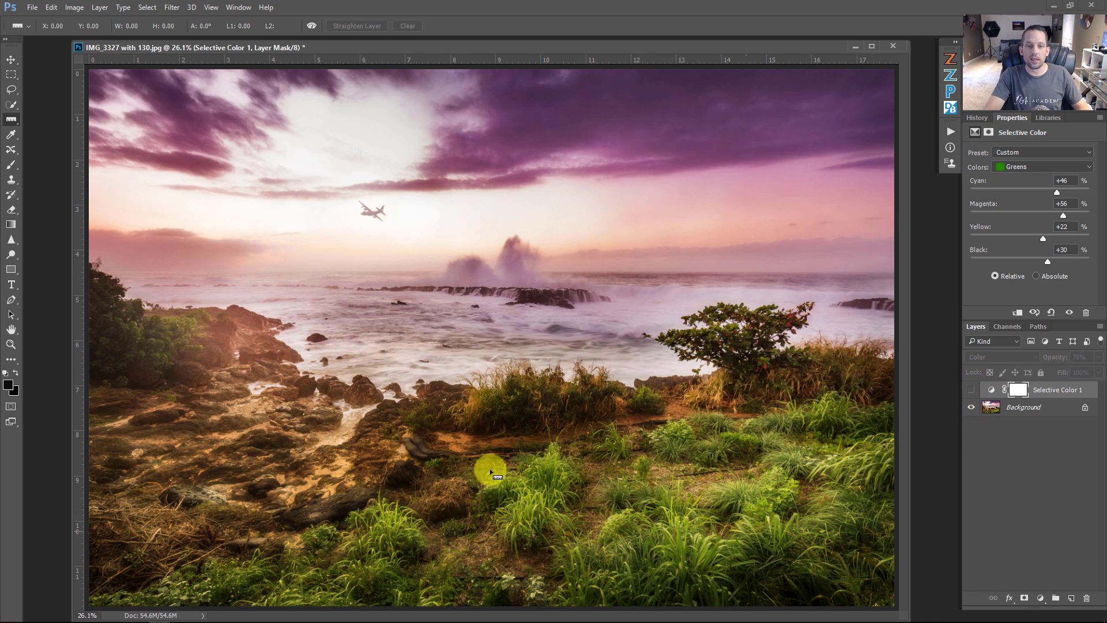
pyautogui.click(972, 390)
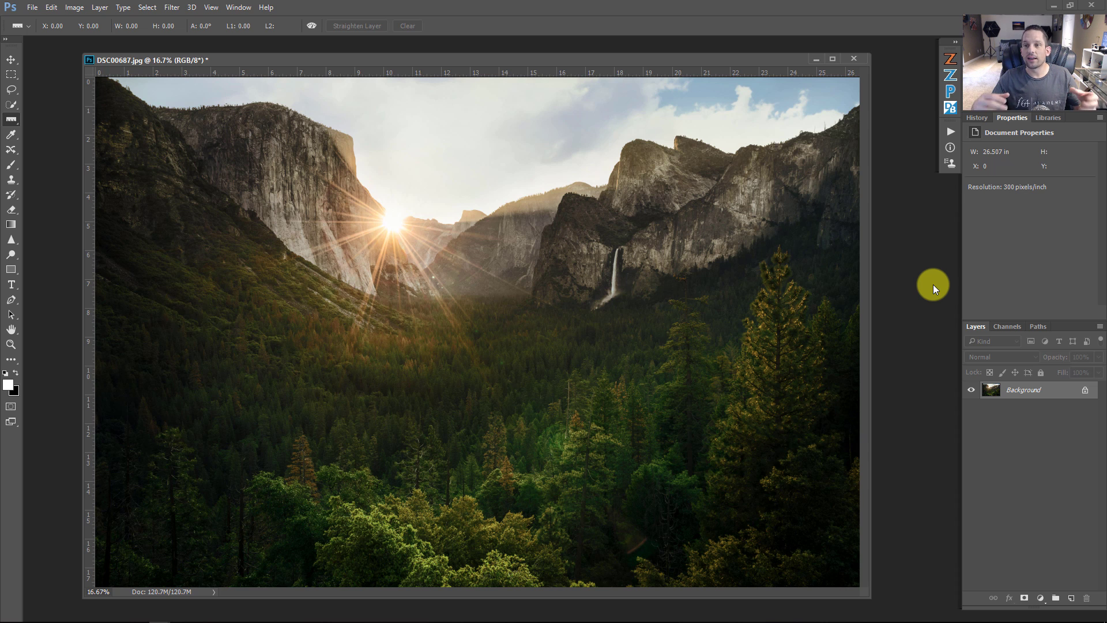
# Add a Selective Color layer to Yosemite targeting the Blacks, with Black set to -10.
pyautogui.click(1040, 600)
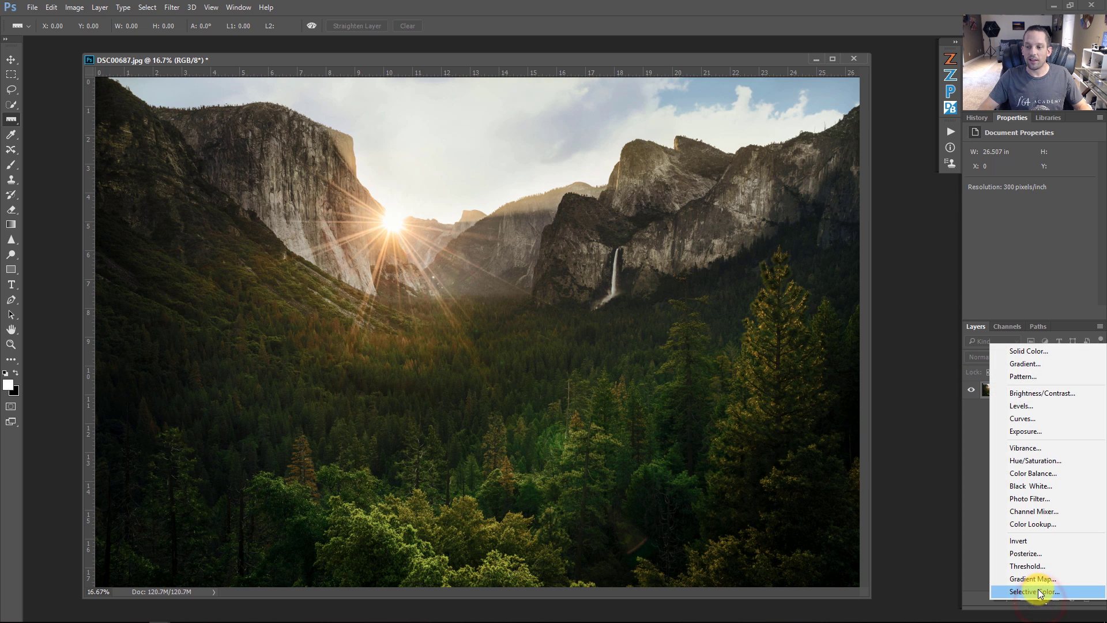
pyautogui.click(1038, 590)
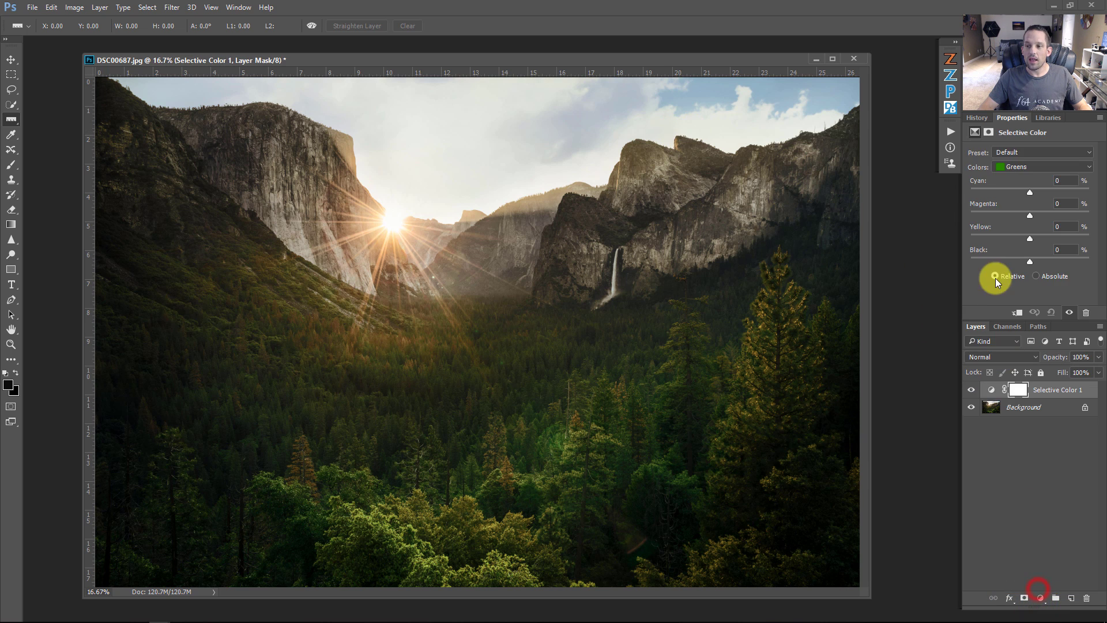
pyautogui.click(1017, 168)
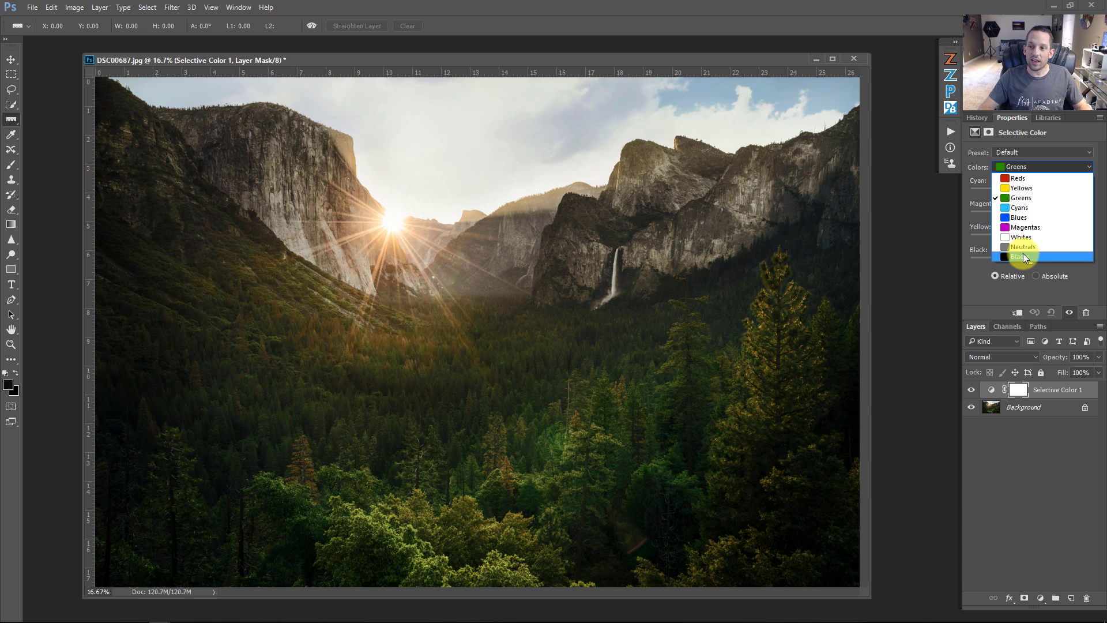
pyautogui.click(1024, 258)
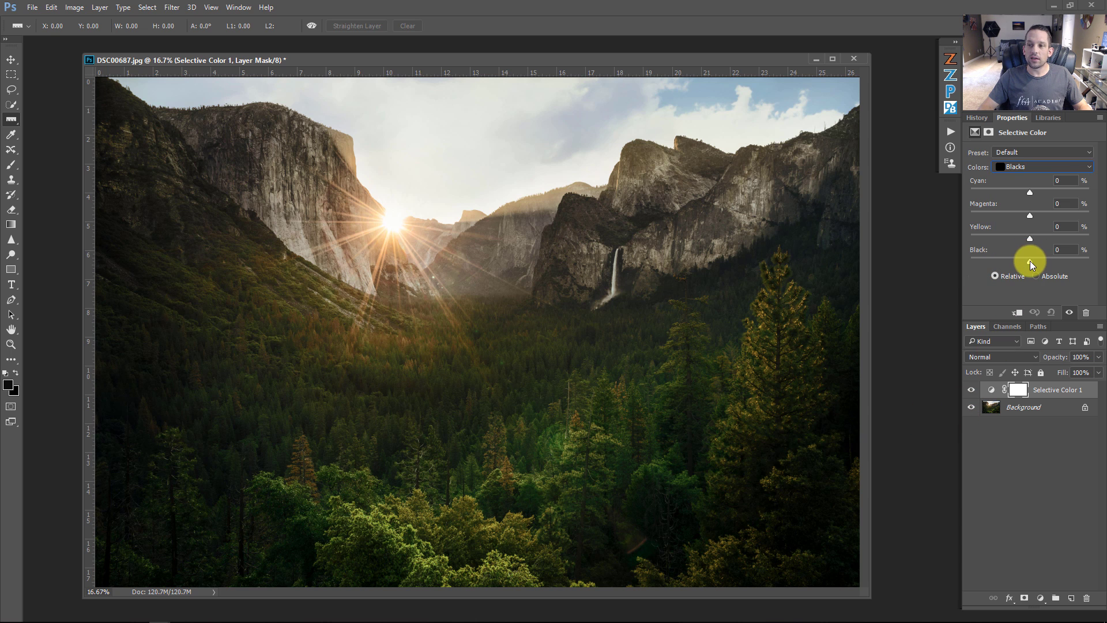
pyautogui.moveTo(1029, 260)
pyautogui.mouseDown()
pyautogui.moveTo(1089, 262)
pyautogui.moveTo(1021, 263)
pyautogui.moveTo(1031, 263)
pyautogui.mouseUp()
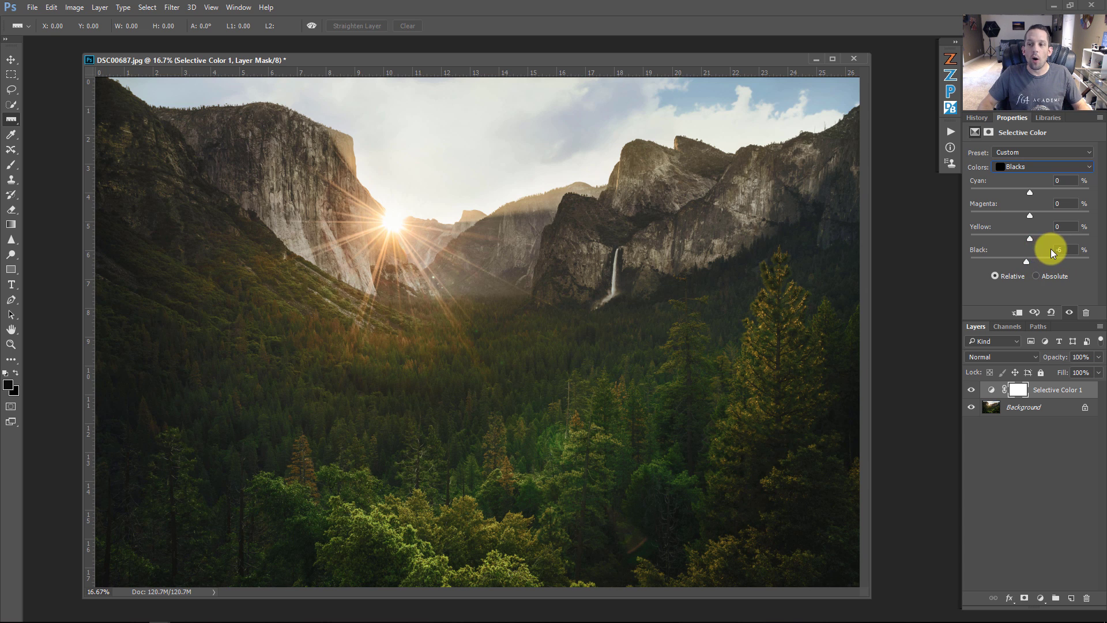
pyautogui.moveTo(1026, 264); pyautogui.dragTo(1027, 262)
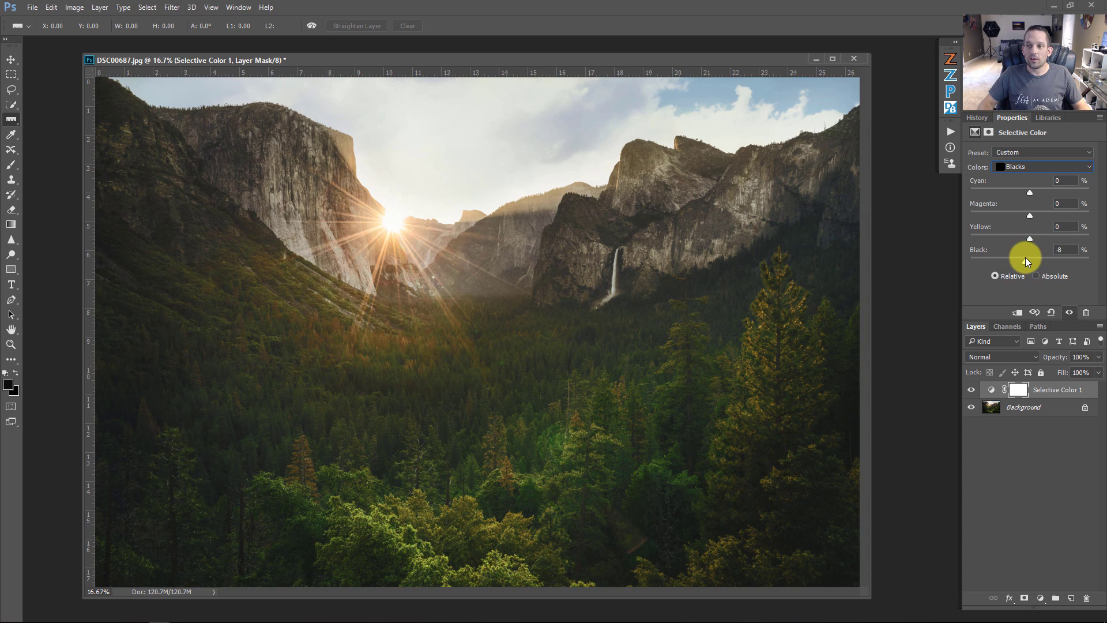
pyautogui.doubleClick(1061, 250)
pyautogui.write('-1')
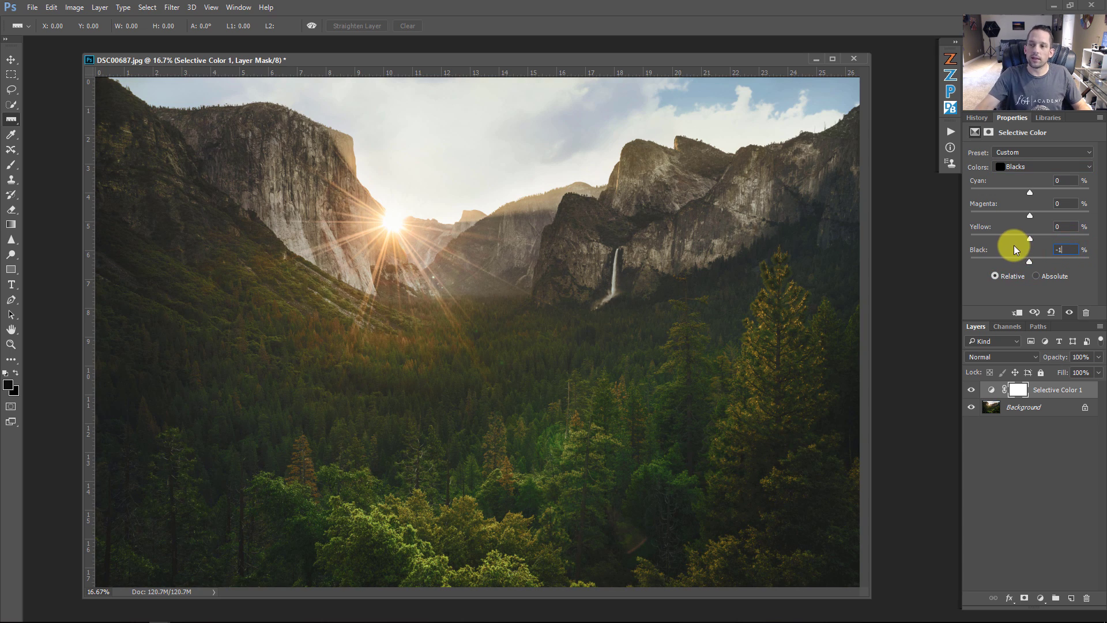
pyautogui.write('0')
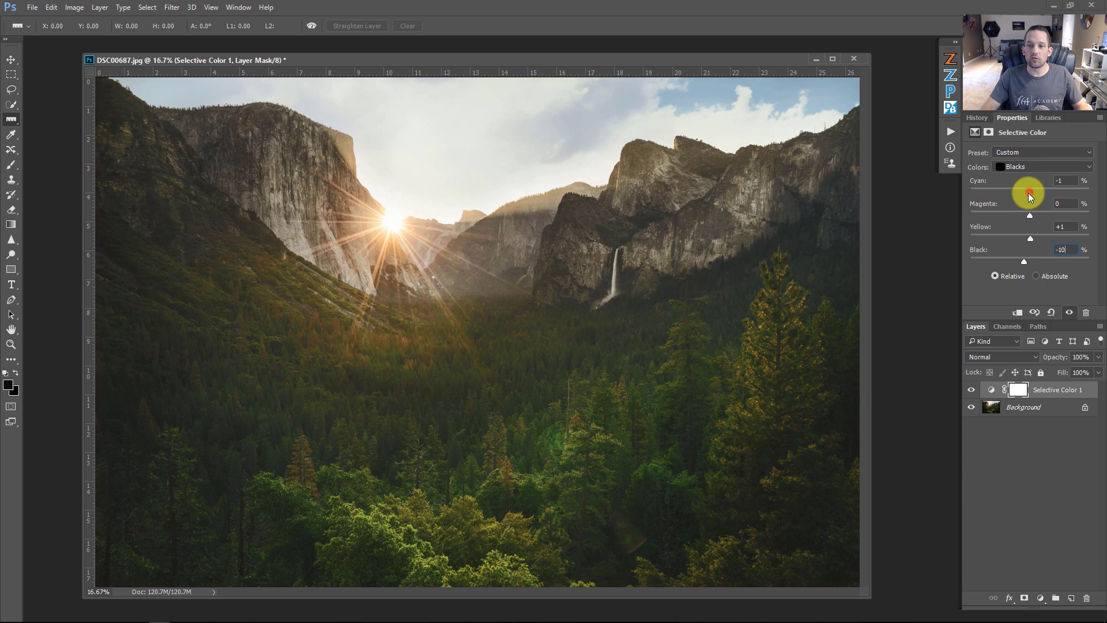
# Toggle the Selective Color layer repeatedly to compare the valley's shadows.
pyautogui.click(972, 391)
pyautogui.click(971, 392)
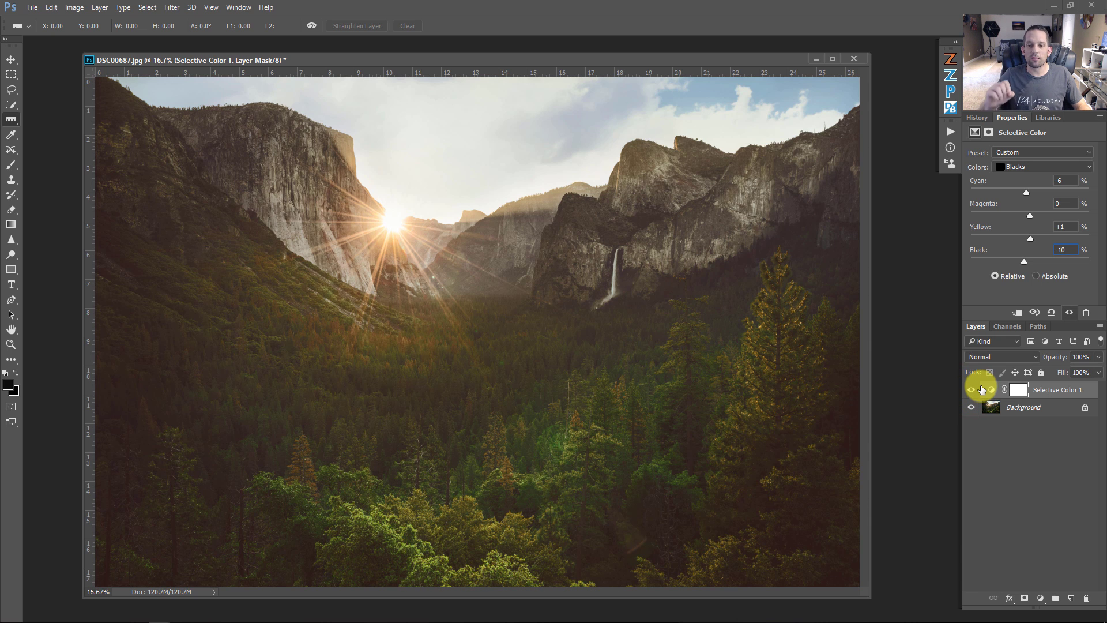
pyautogui.click(973, 392)
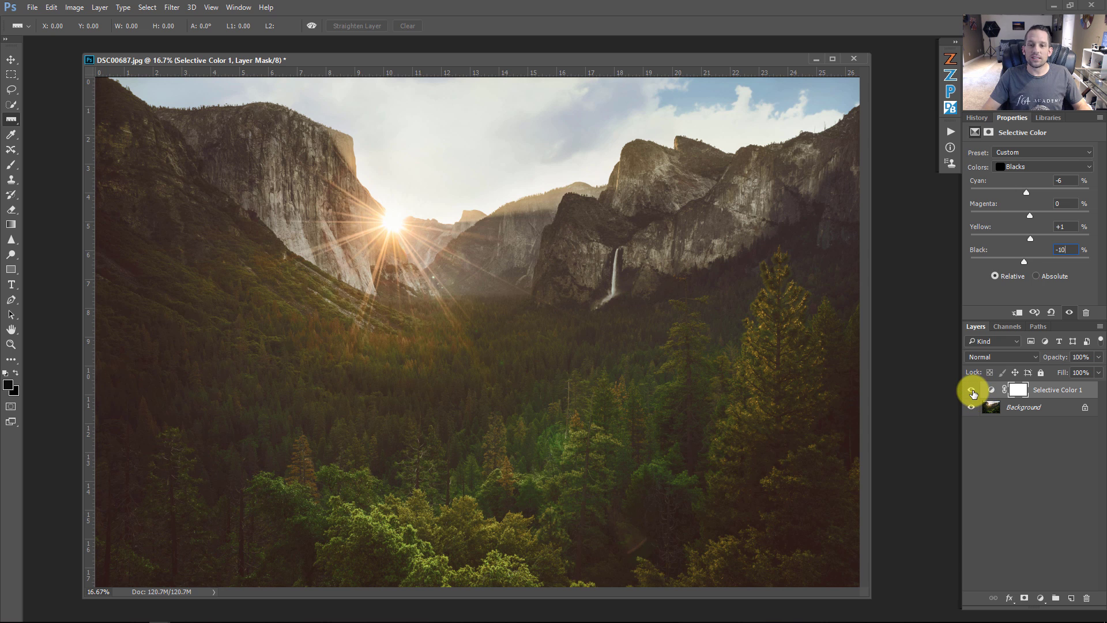
pyautogui.click(972, 392)
pyautogui.click(973, 391)
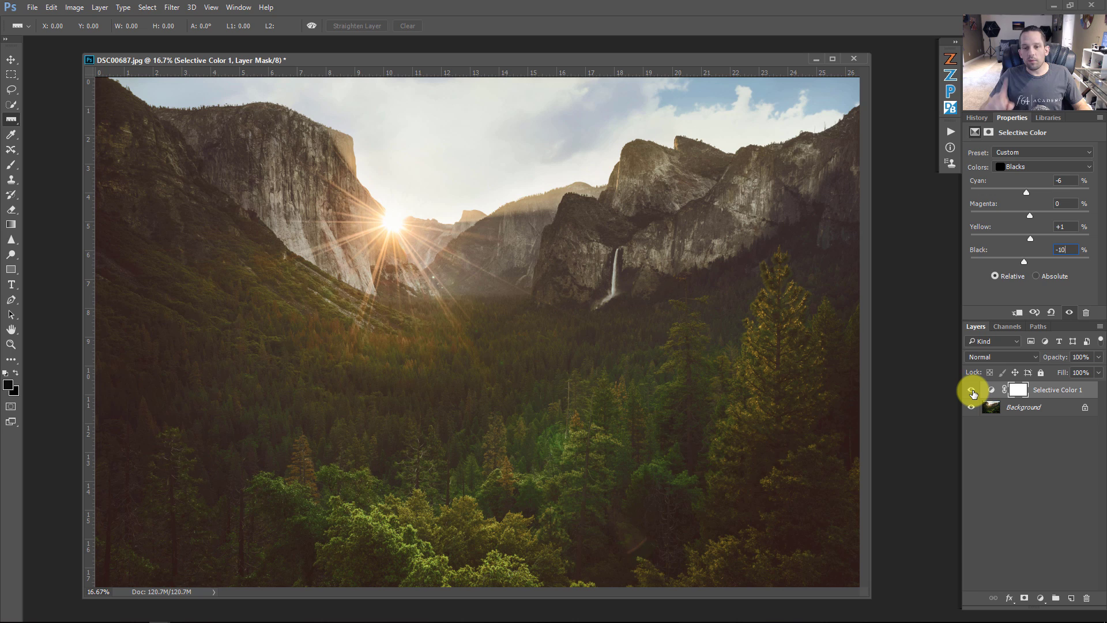
pyautogui.click(973, 391)
pyautogui.click(972, 392)
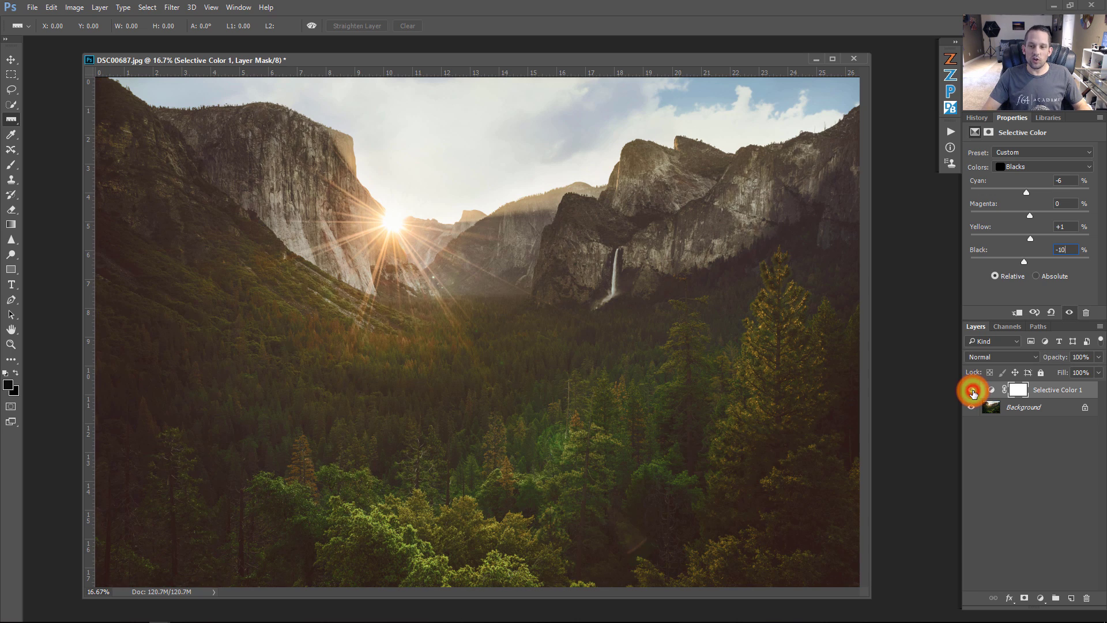
pyautogui.click(973, 392)
pyautogui.click(972, 392)
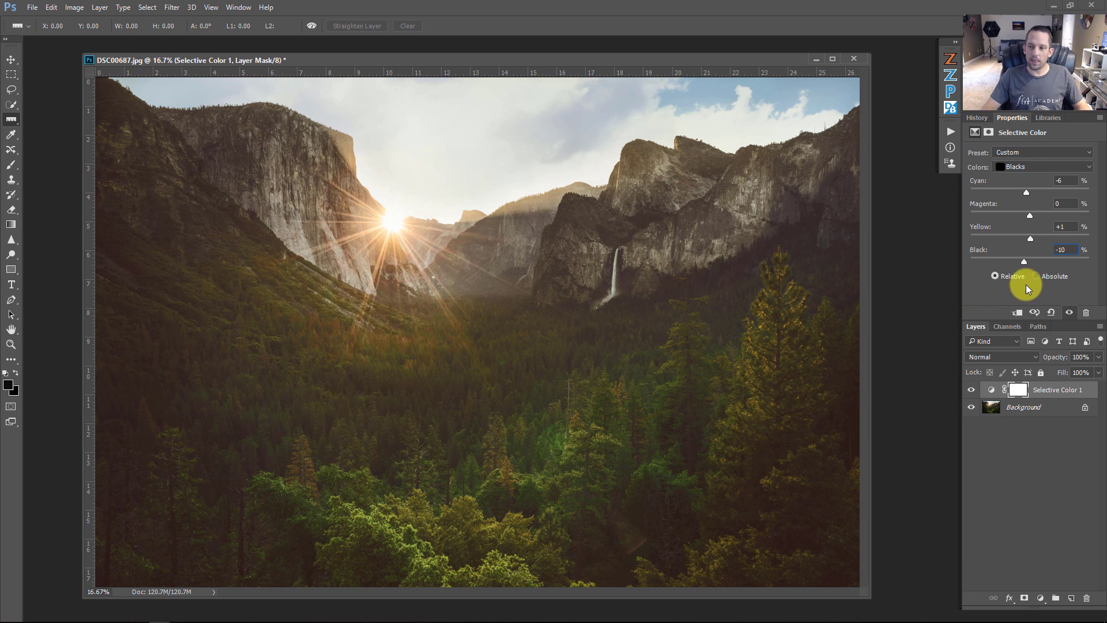
# In Blending Options, split the Underlying Layer white slider in Blend If Gray to 9/76.
pyautogui.doubleClick(1080, 399)
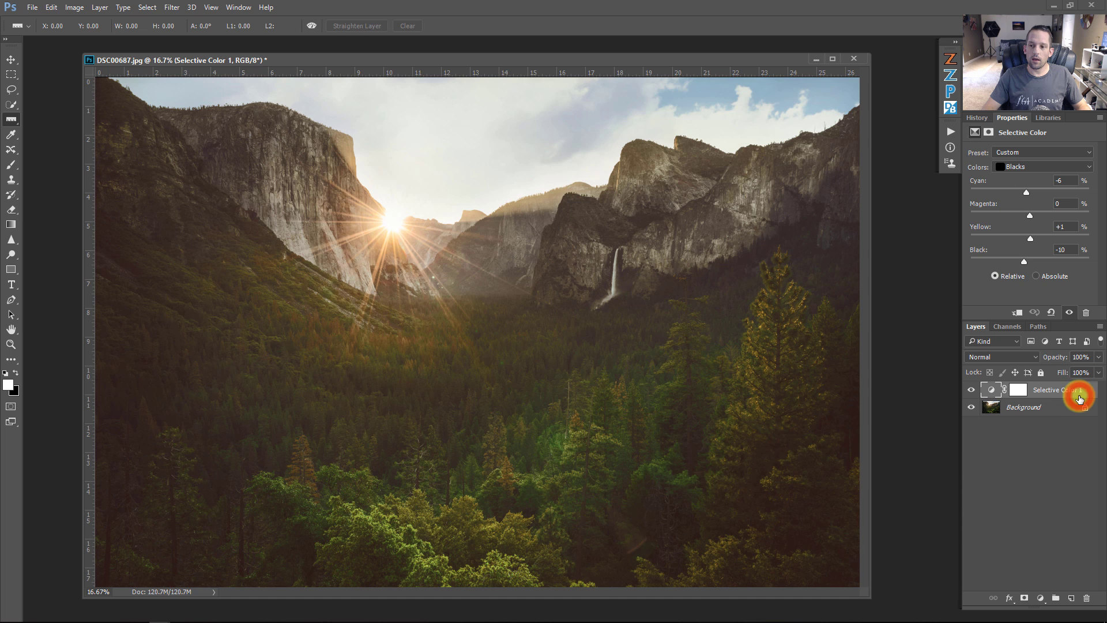
pyautogui.moveTo(725, 319); pyautogui.dragTo(634, 90)
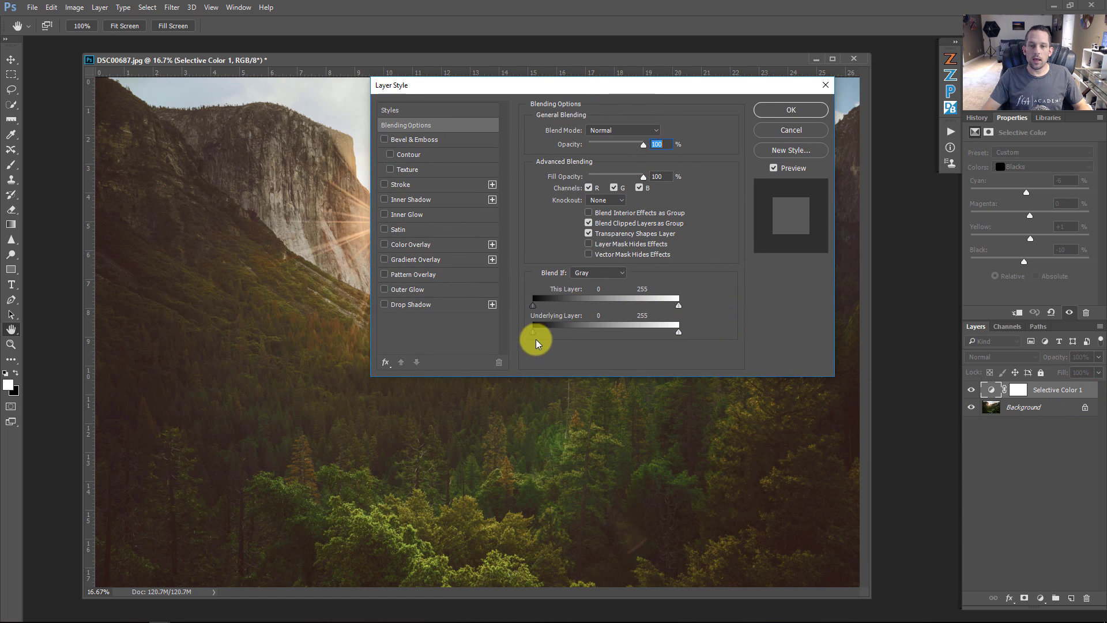
pyautogui.moveTo(535, 333)
pyautogui.mouseDown()
pyautogui.moveTo(548, 340)
pyautogui.moveTo(531, 329)
pyautogui.mouseUp()
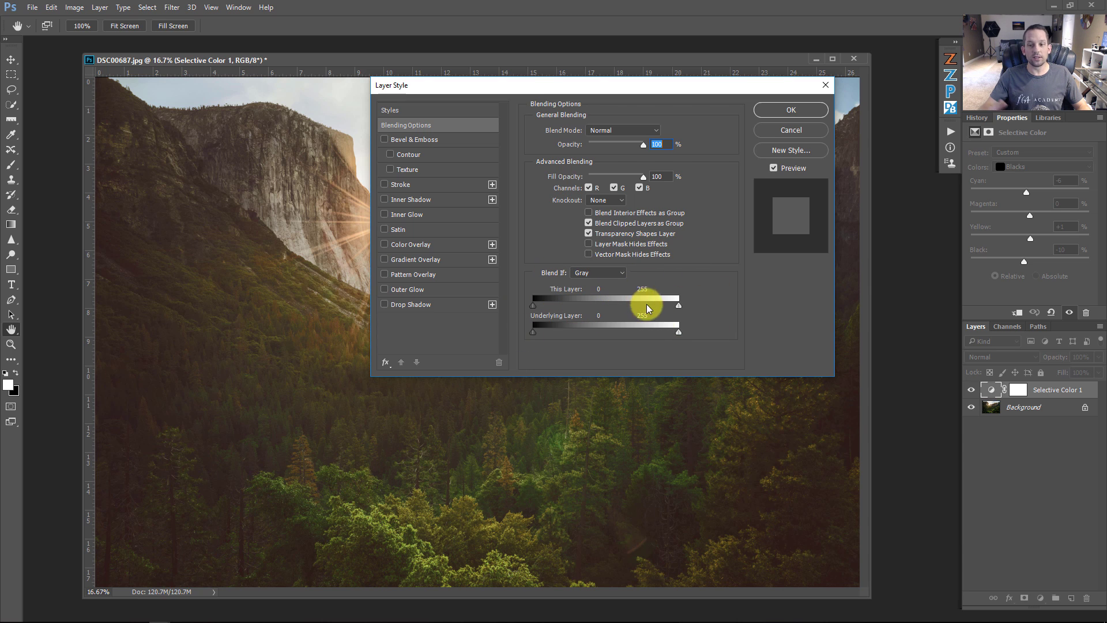
pyautogui.moveTo(679, 335); pyautogui.dragTo(610, 334)
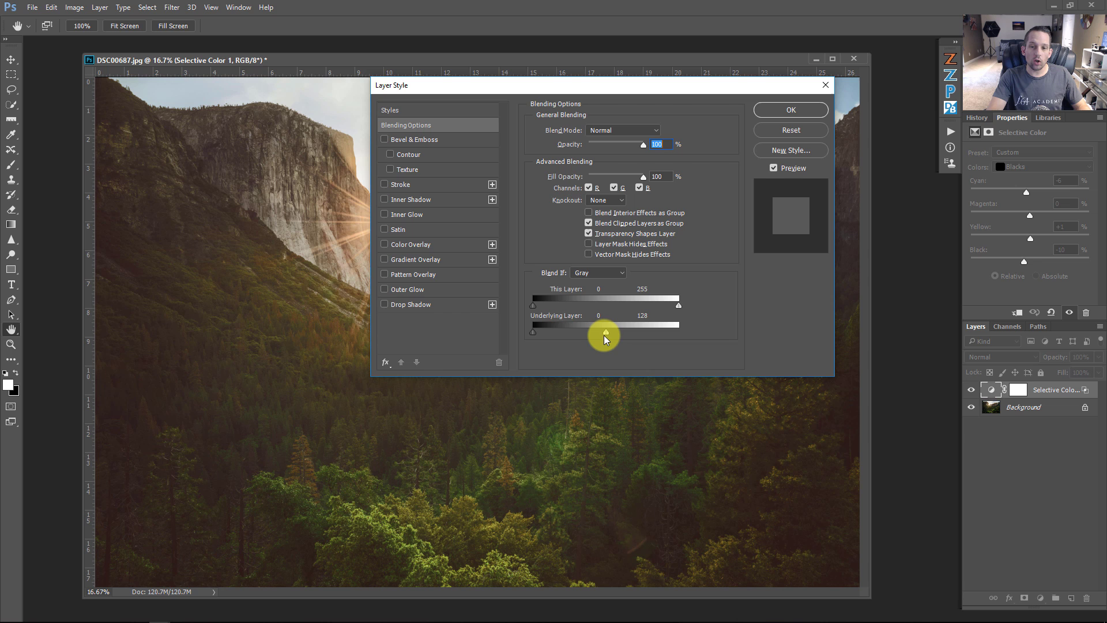
pyautogui.keyDown('alt'); pyautogui.moveTo(606, 332); pyautogui.dragTo(536, 330); pyautogui.keyUp('alt')
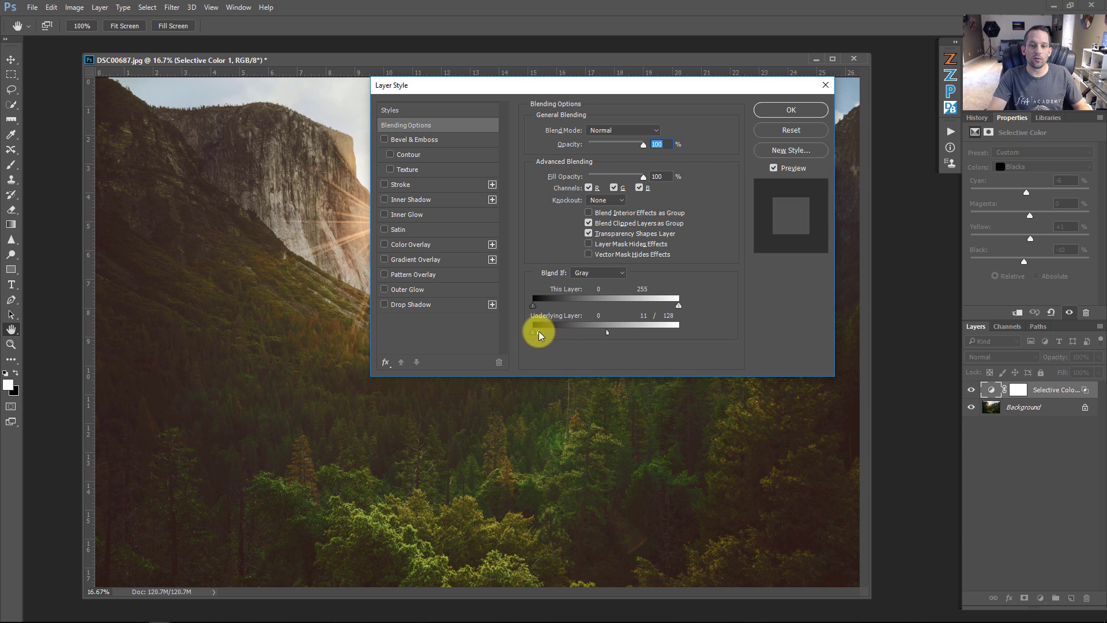
pyautogui.moveTo(607, 334); pyautogui.dragTo(580, 336)
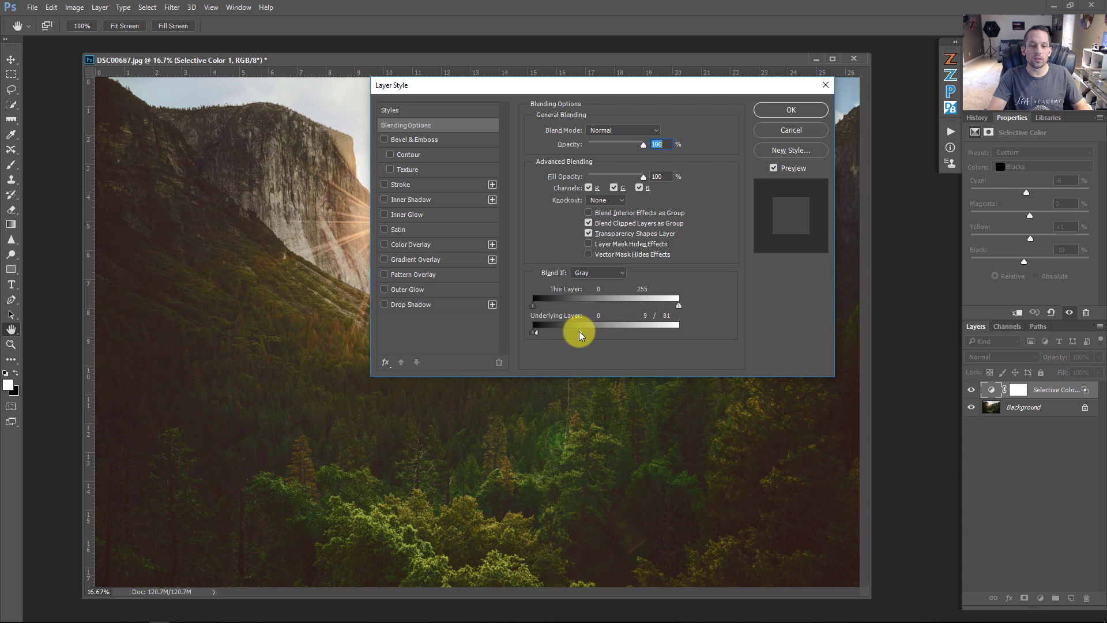
# Commit the Blend If layer style and compare before and after it through the History panel.
pyautogui.click(807, 109)
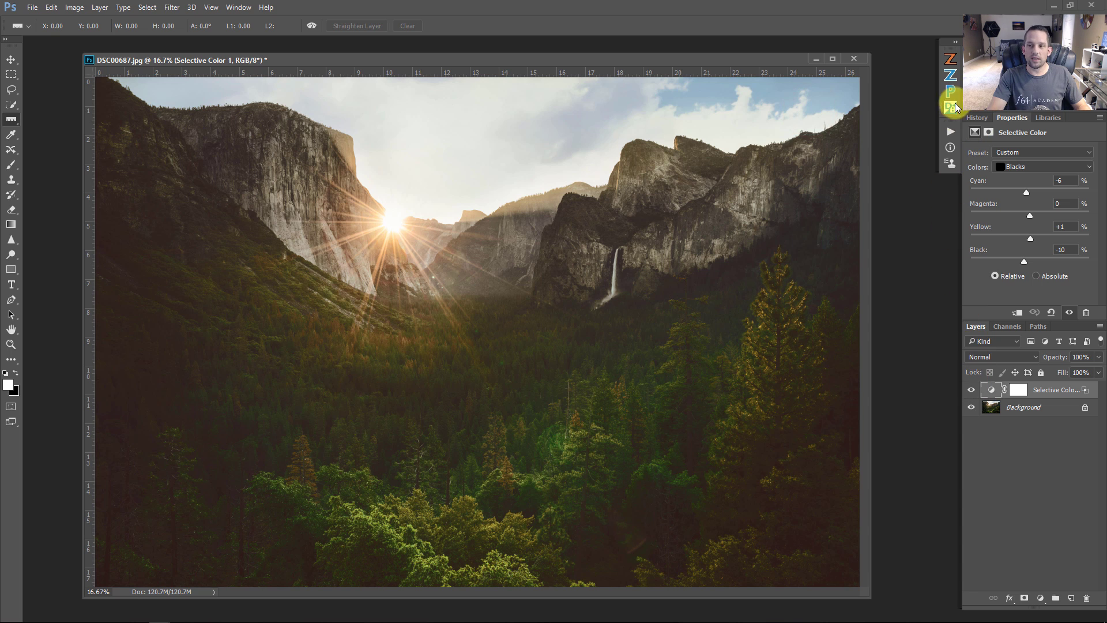
pyautogui.click(976, 120)
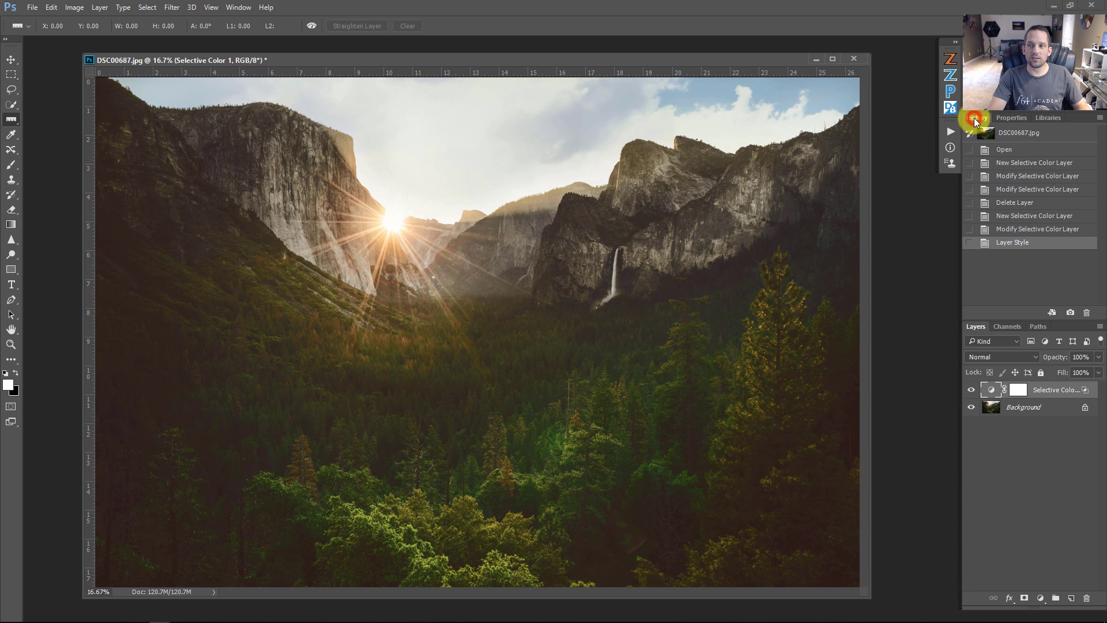
pyautogui.click(1007, 230)
pyautogui.click(1005, 242)
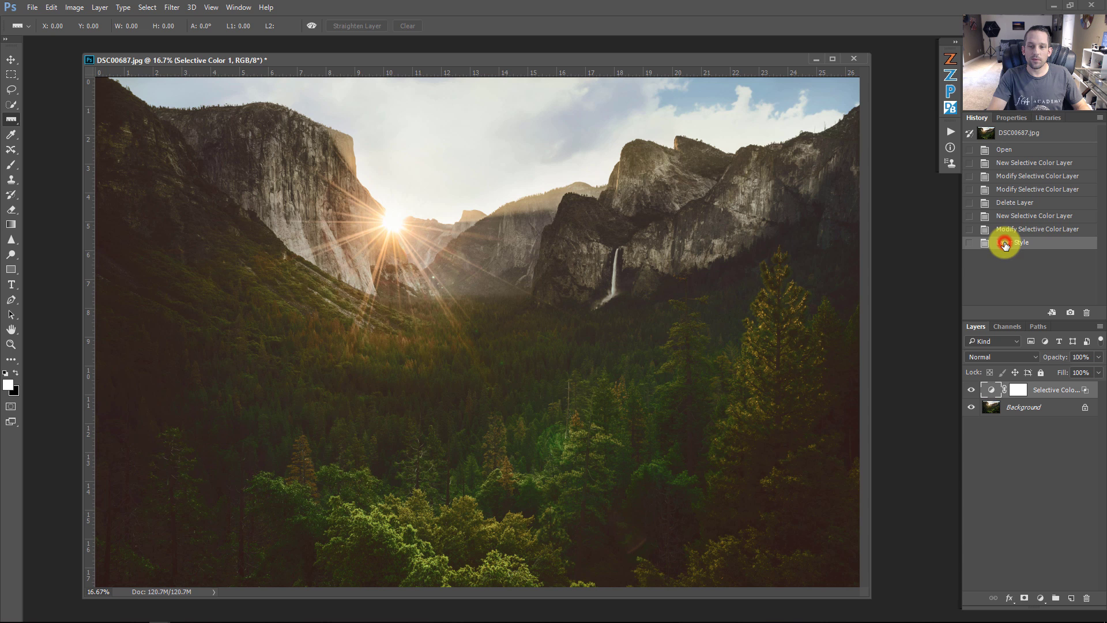
pyautogui.click(1005, 232)
pyautogui.click(1006, 243)
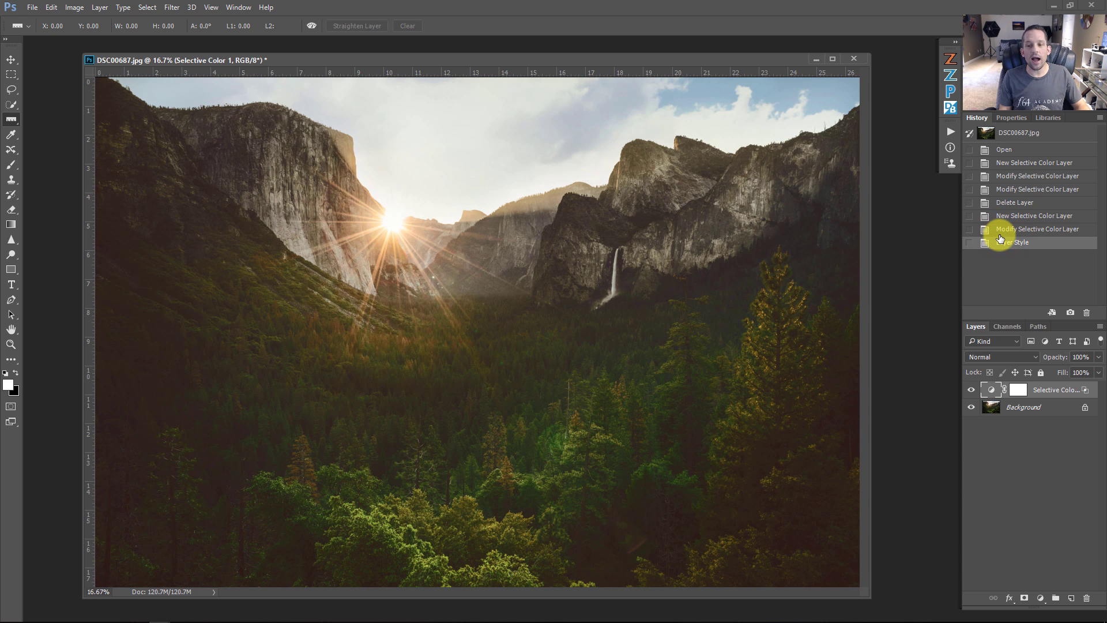
# Compare the valley photo with Selective Color hidden and shown, then bring up its blend modes.
pyautogui.click(970, 391)
pyautogui.click(969, 390)
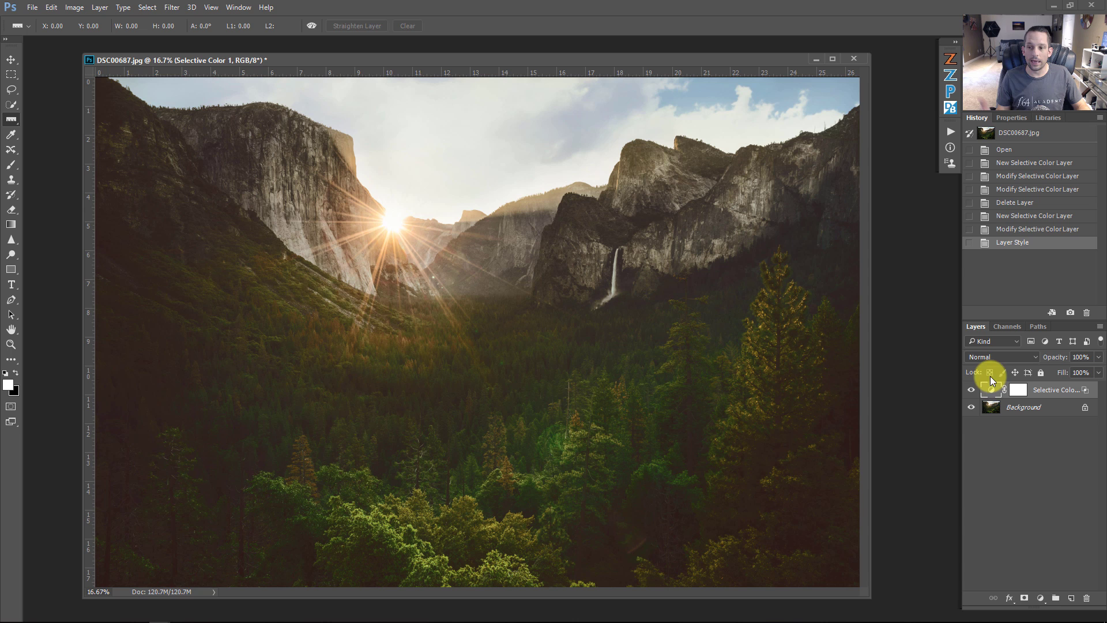
pyautogui.click(995, 355)
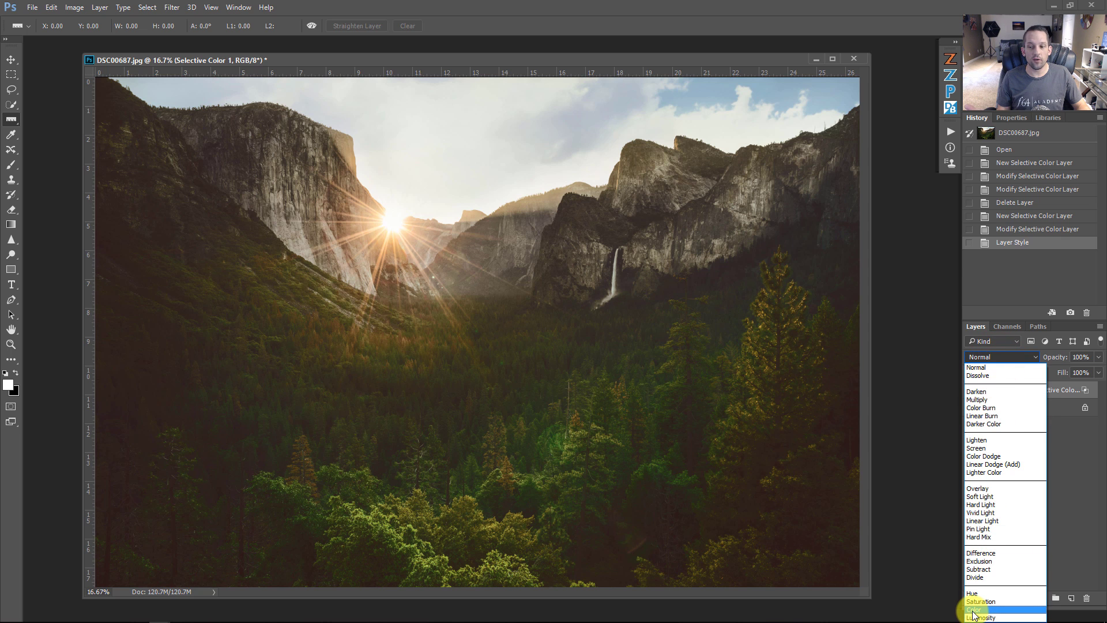
# Try Color and Luminosity blend modes on the Selective Color layer, then return it to Normal.
pyautogui.click(975, 610)
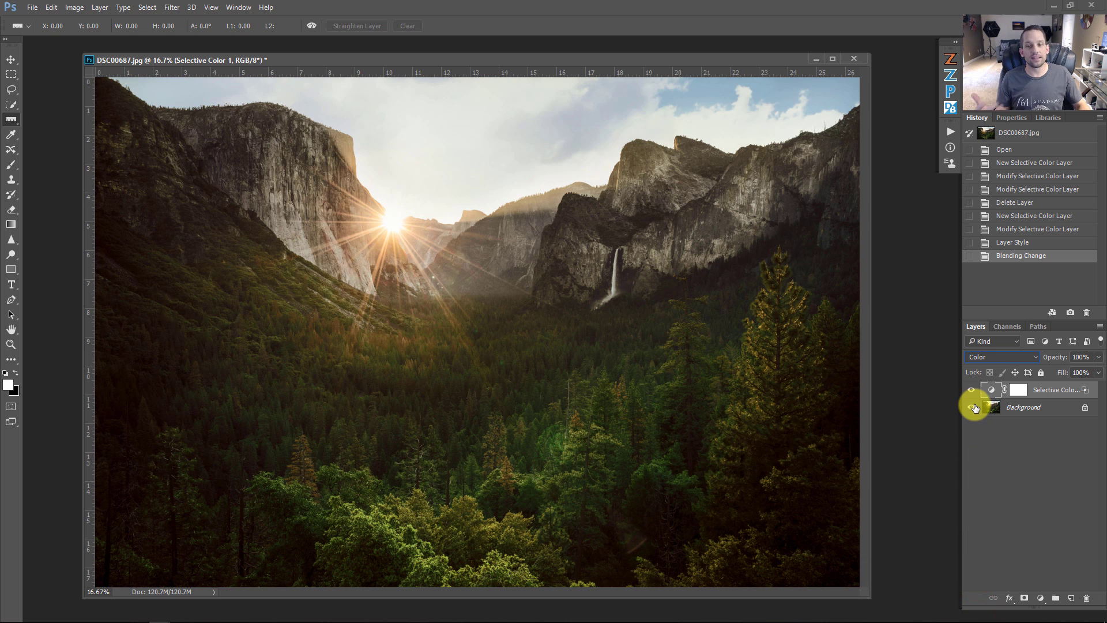
pyautogui.click(981, 357)
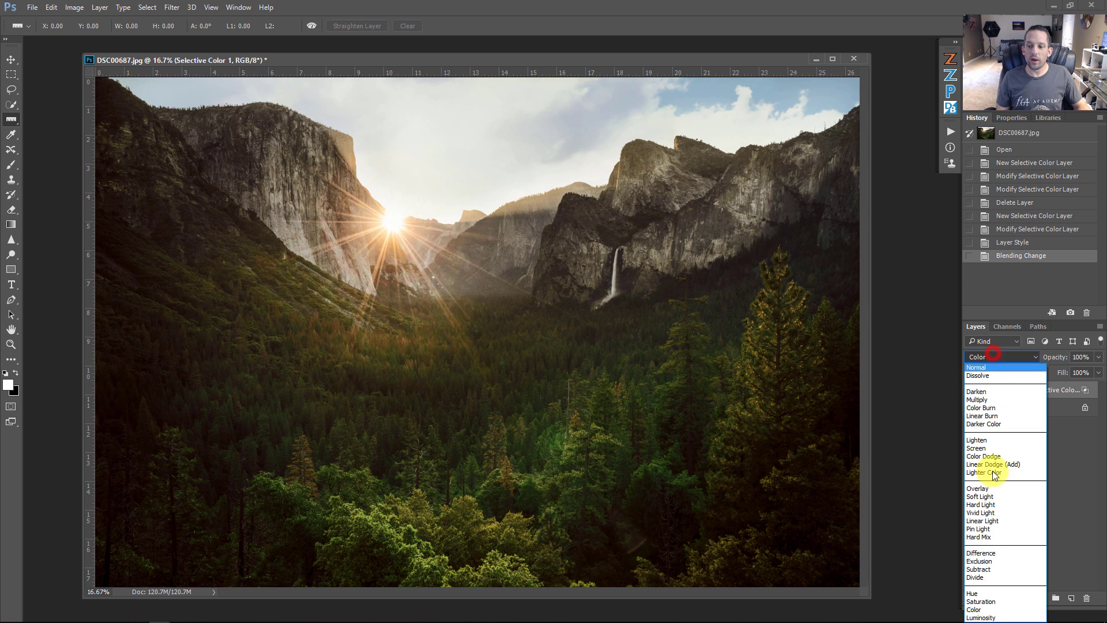
pyautogui.click(992, 614)
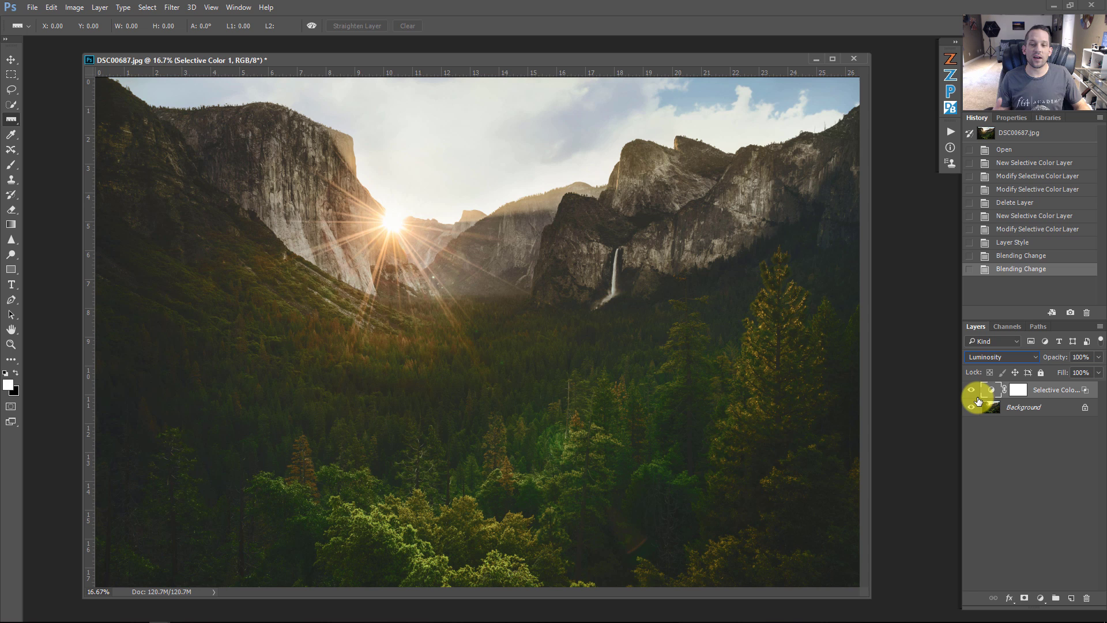
pyautogui.click(984, 355)
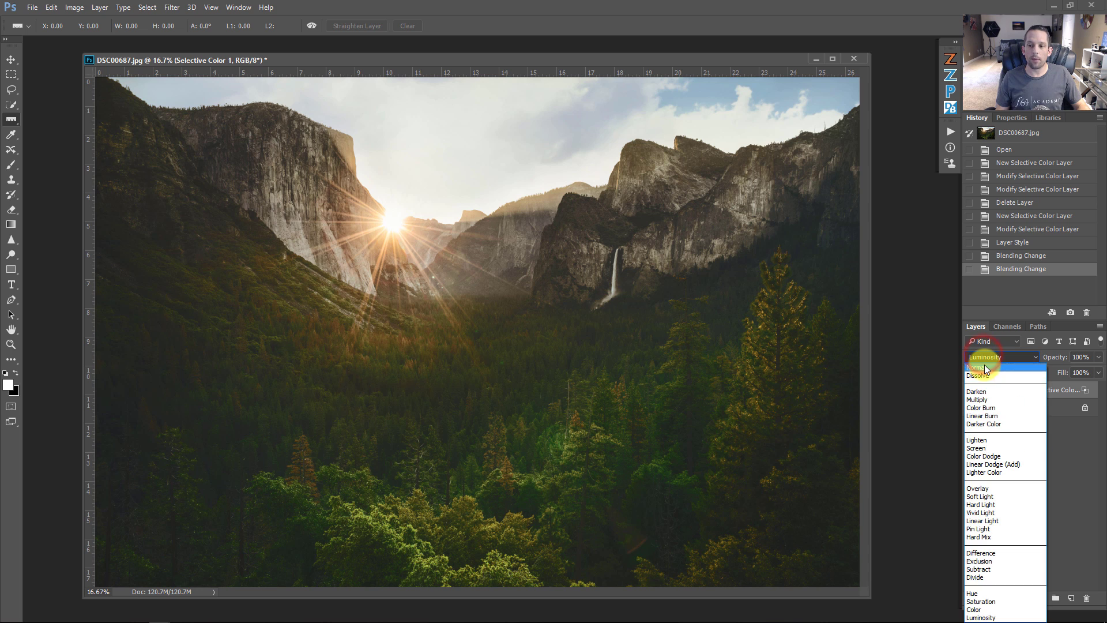
pyautogui.click(985, 368)
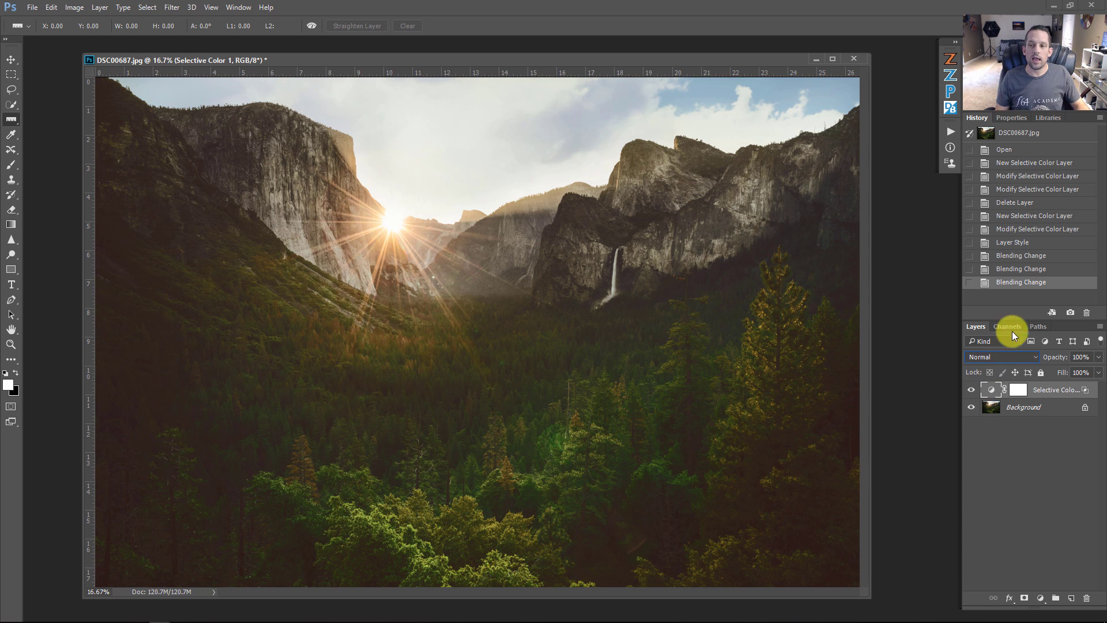
# Set the Selective Color layer opacity to 82% and compare it hidden versus shown.
pyautogui.click(1099, 362)
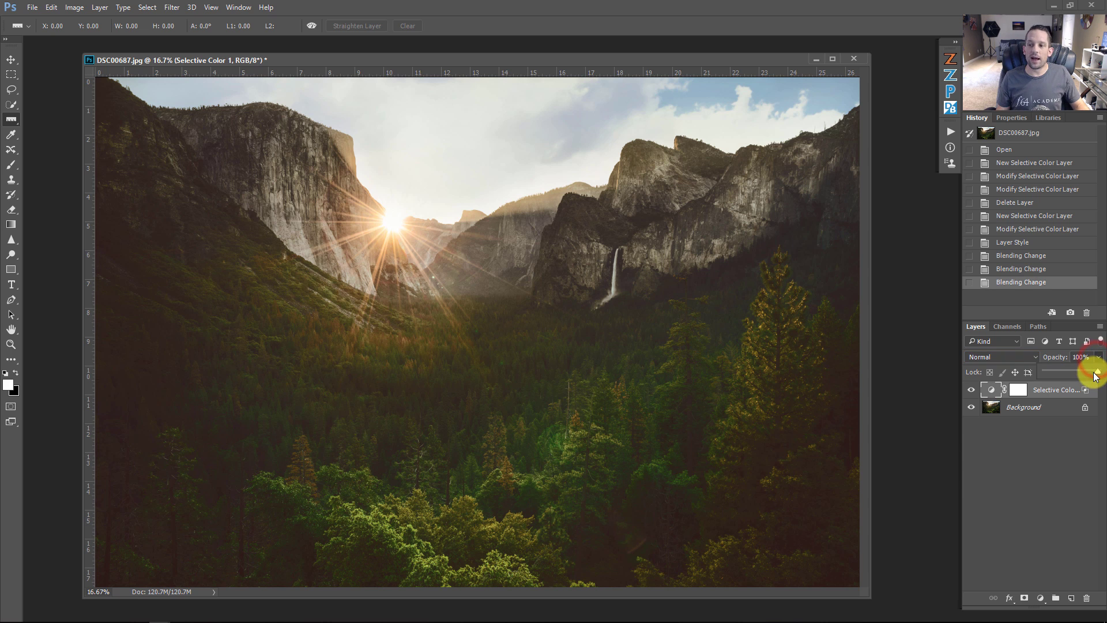
pyautogui.moveTo(1099, 372); pyautogui.dragTo(1090, 375)
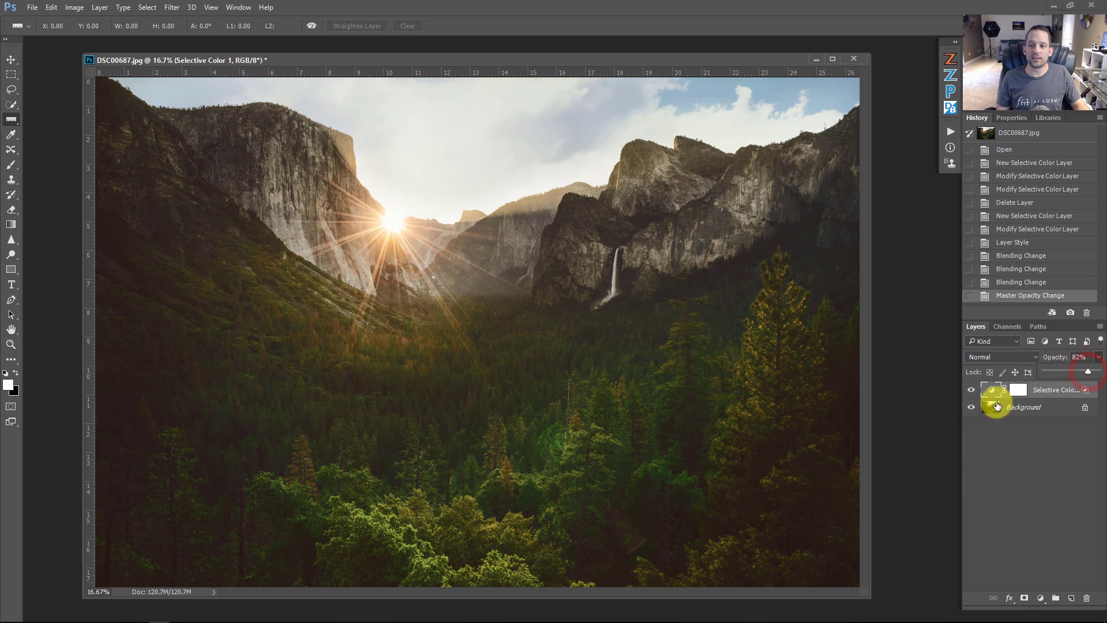
pyautogui.click(971, 390)
pyautogui.click(971, 392)
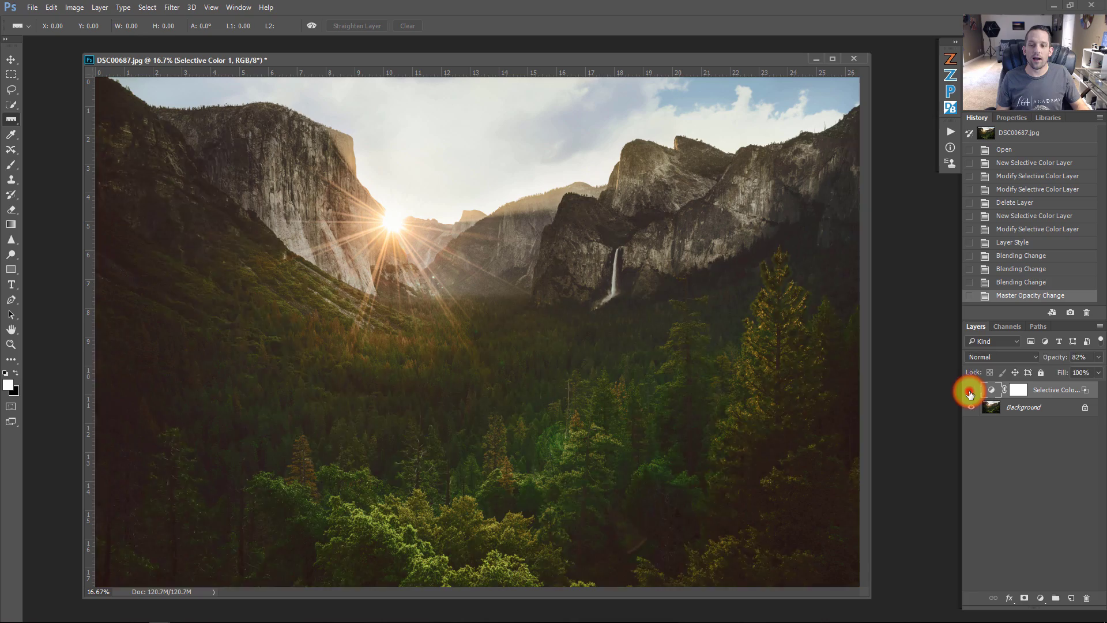
pyautogui.click(971, 392)
pyautogui.click(971, 392)
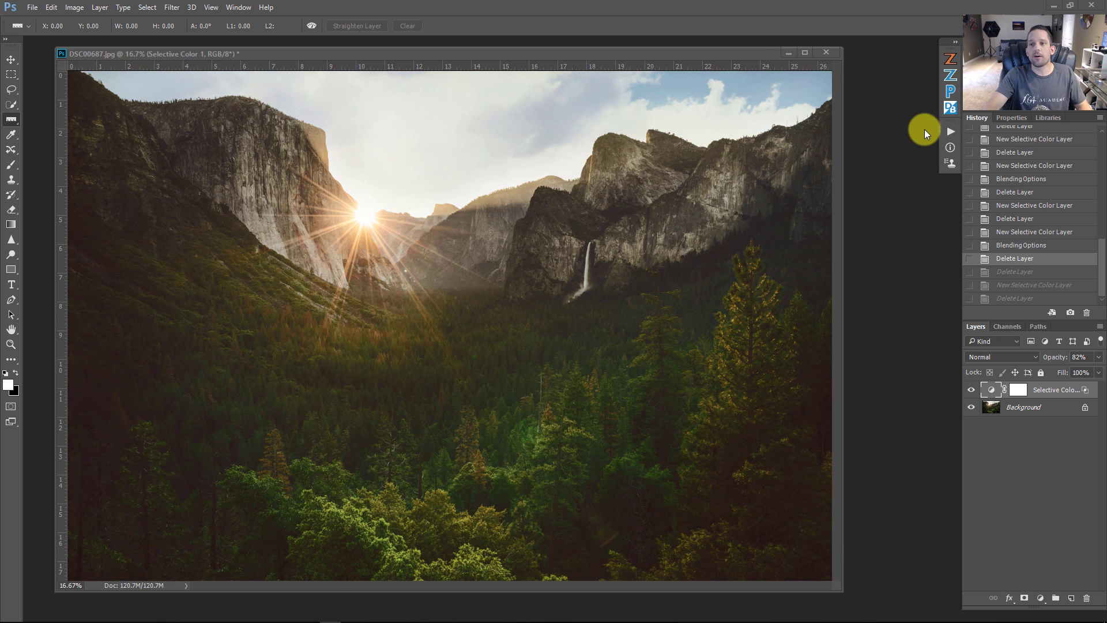
# Hide Selective Color 1 and run the Cinematic - Neutral action on the Yosemite photo.
pyautogui.click(950, 132)
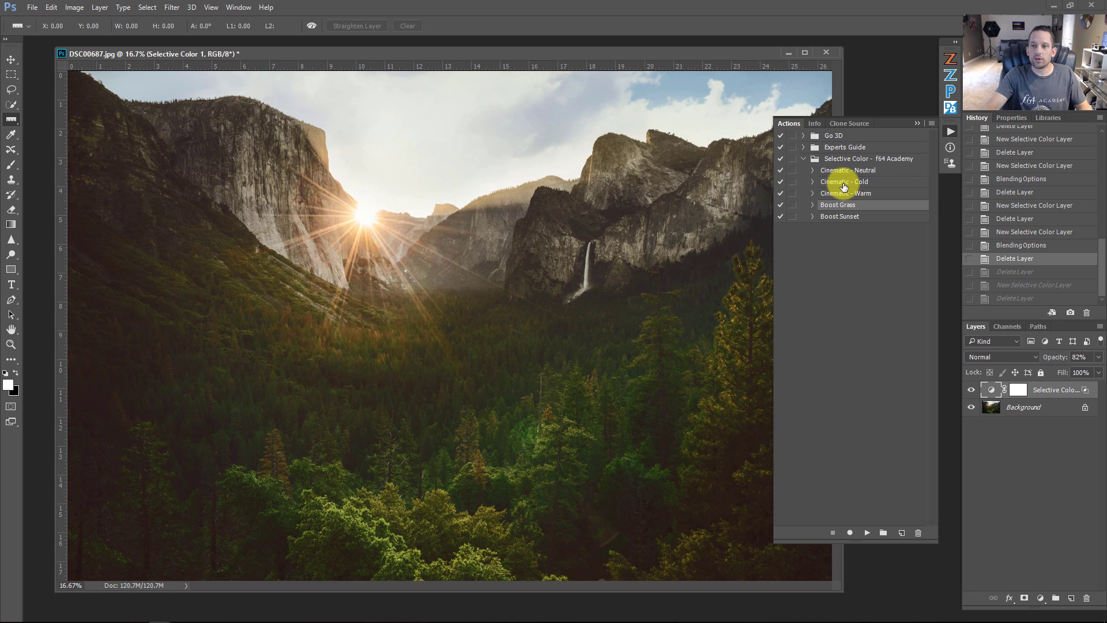
pyautogui.click(842, 171)
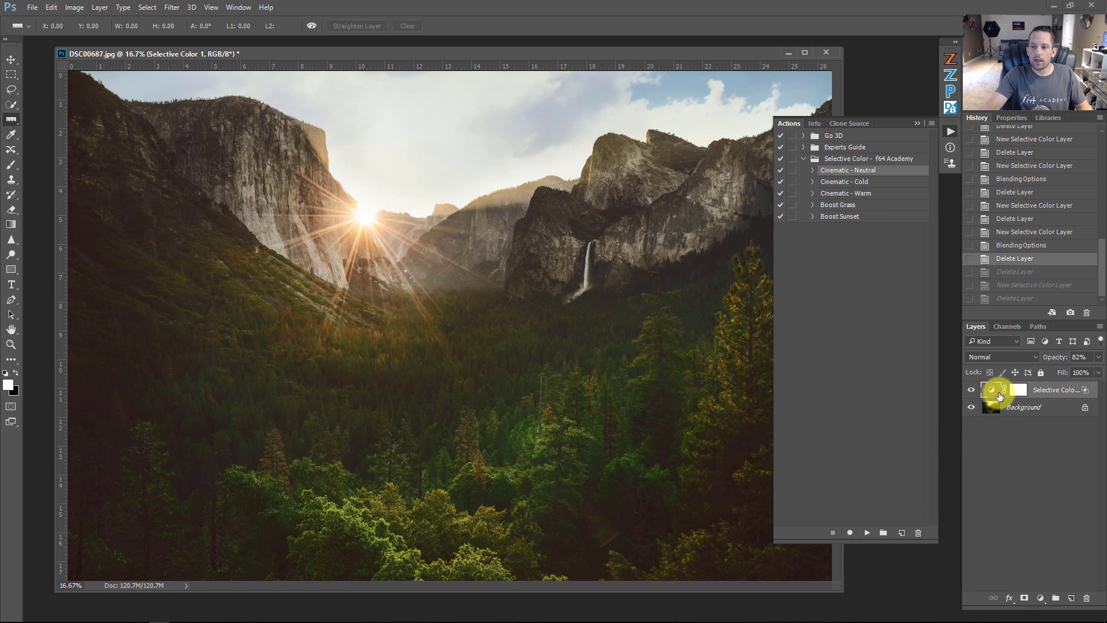
pyautogui.click(972, 389)
pyautogui.click(867, 534)
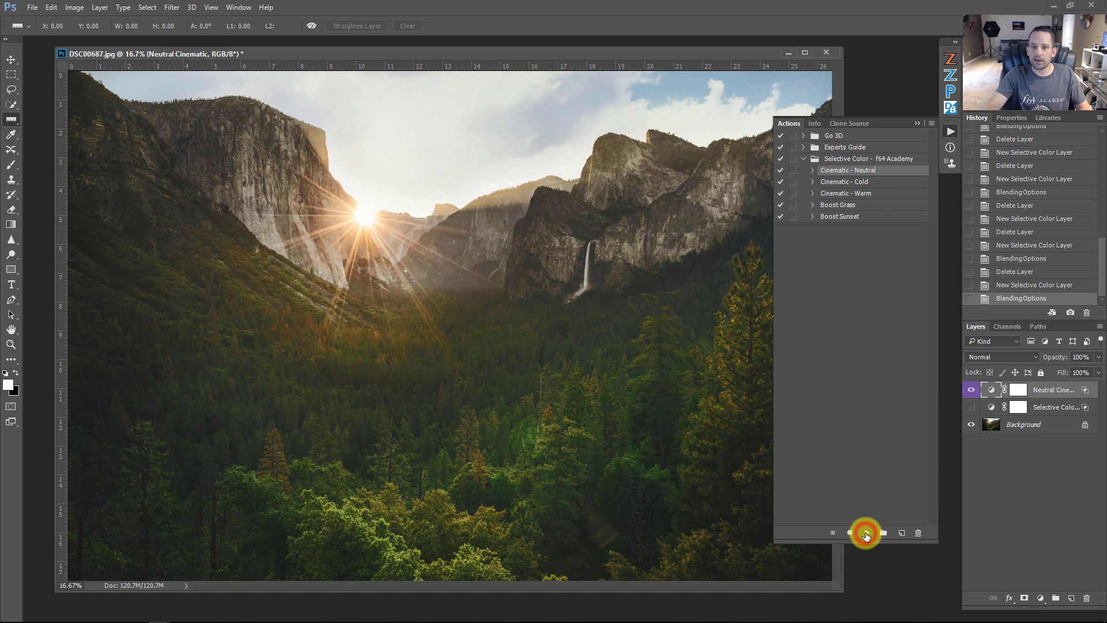
# Preview the Cinematic - Cold and Cinematic - Warm actions, deleting each resulting layer.
pyautogui.click(842, 182)
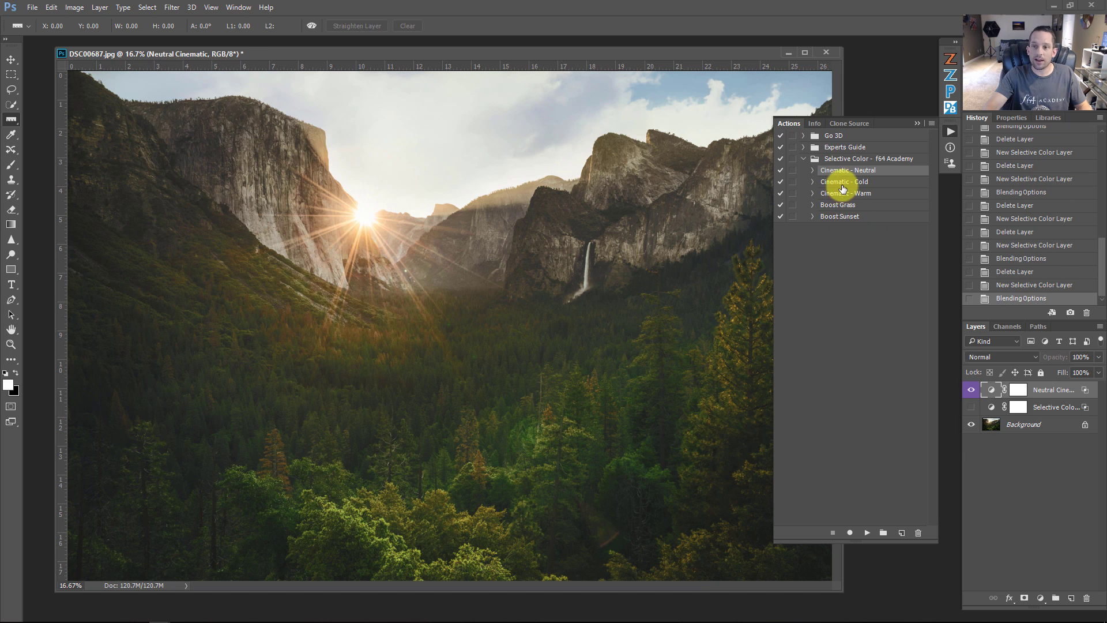
pyautogui.click(872, 535)
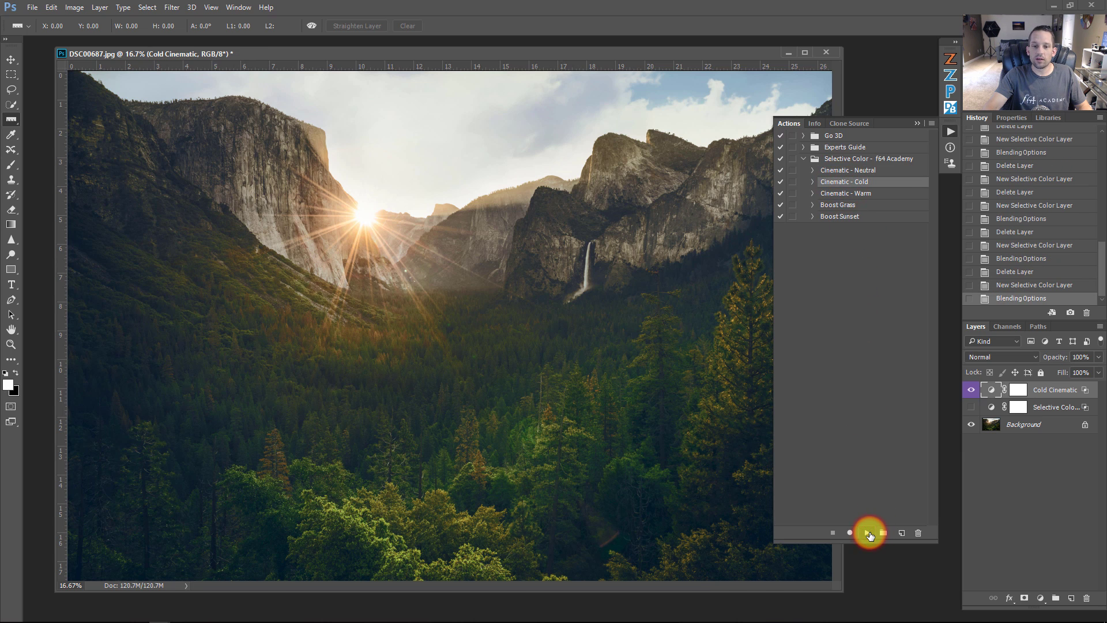
pyautogui.press('Delete')
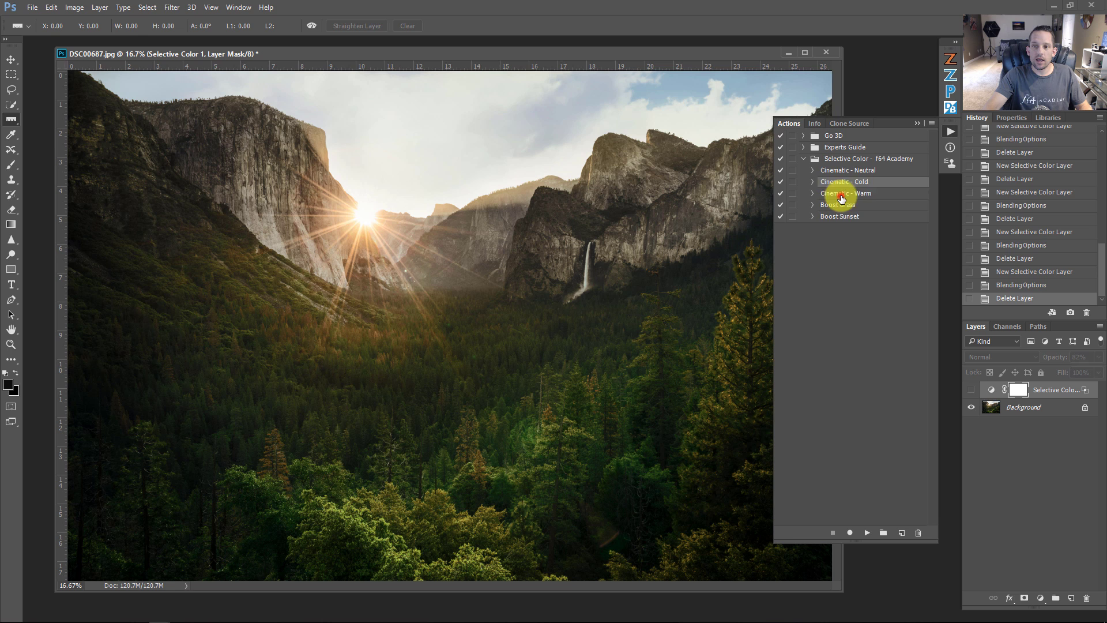
pyautogui.click(842, 194)
pyautogui.click(869, 537)
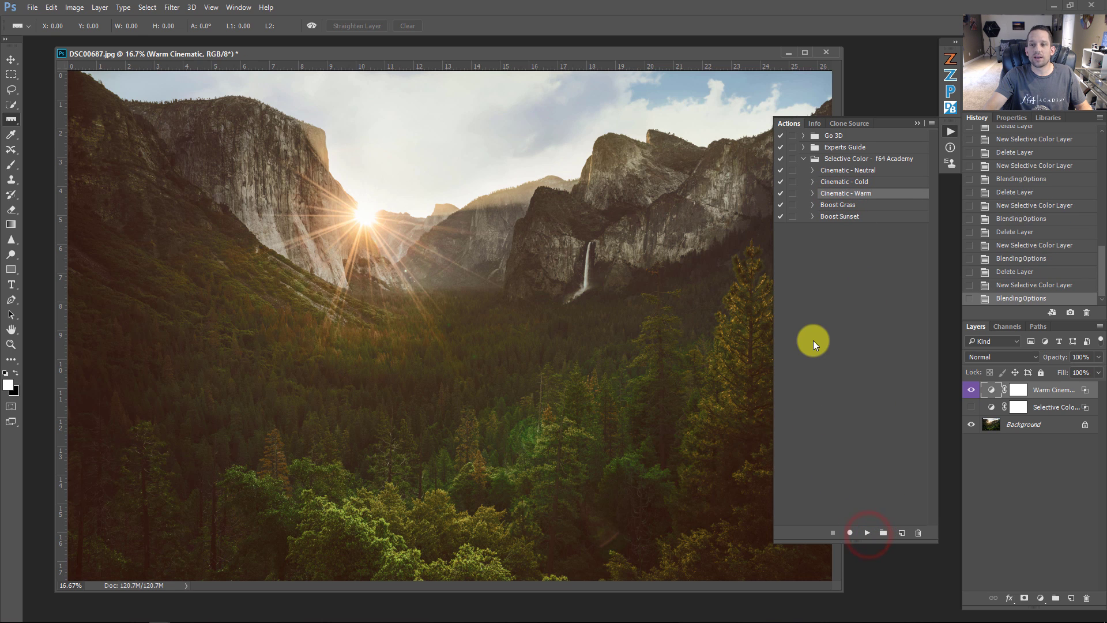
pyautogui.press('Delete')
# Preview the Boost Grass action, then delete its Grass Boost layer.
pyautogui.click(847, 205)
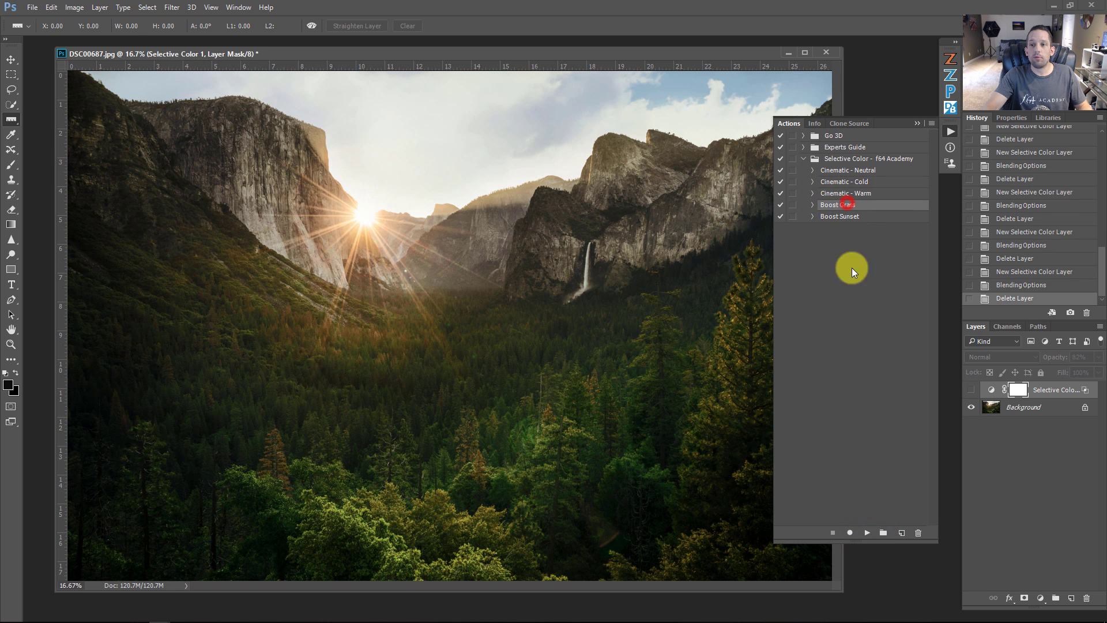
pyautogui.click(868, 531)
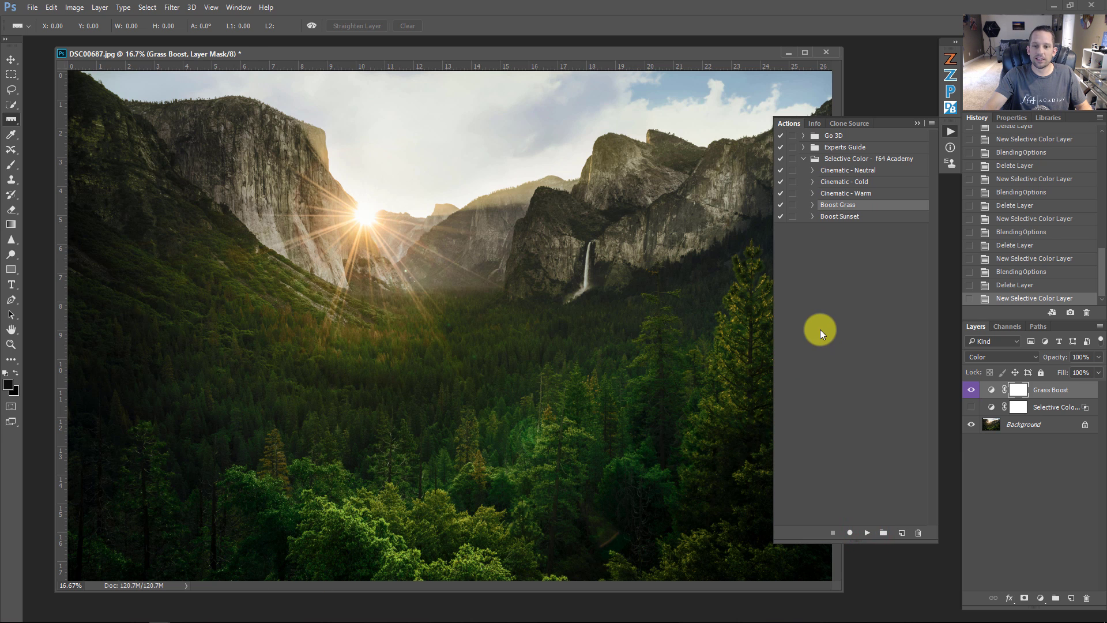
pyautogui.press('Delete')
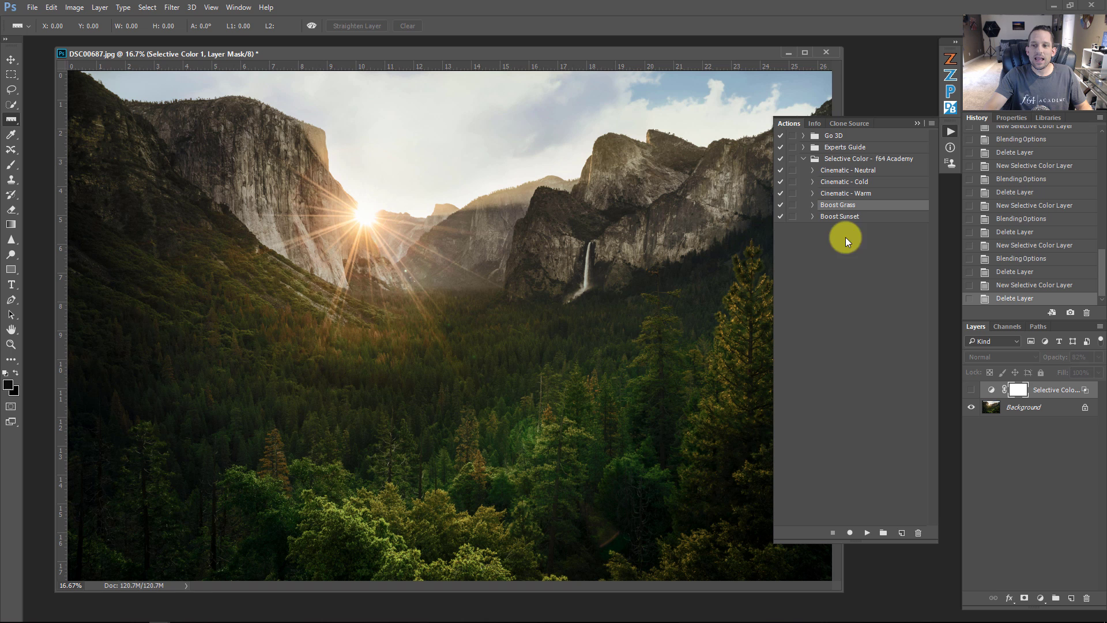
# On the IMG_3327 coastal photo, hide Selective Color 1 and apply the Boost Grass action.
pyautogui.click(159, 614)
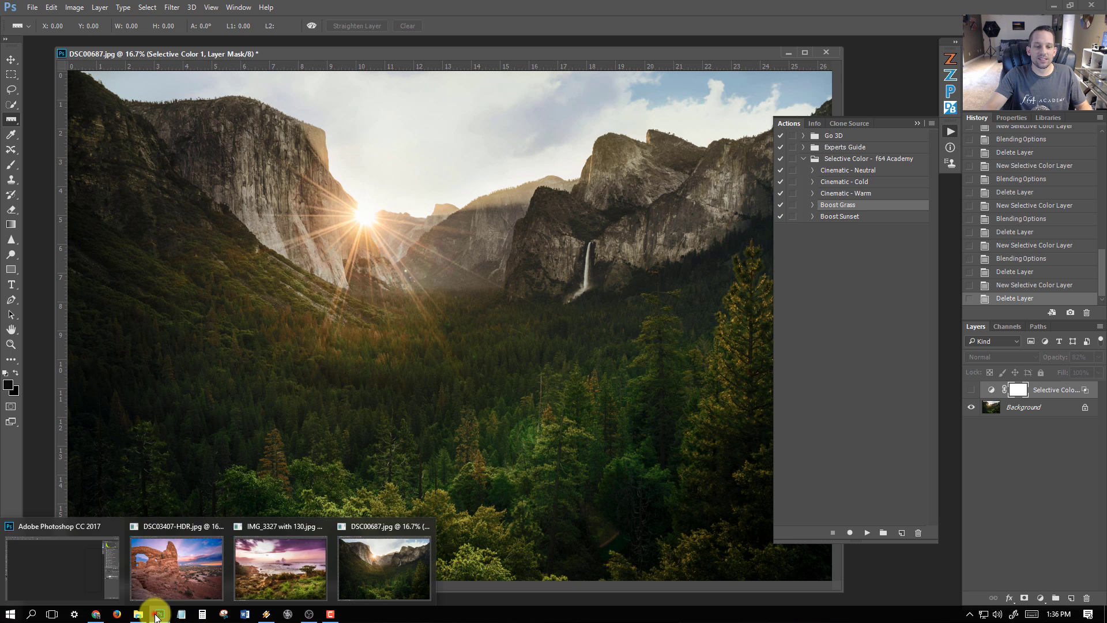
pyautogui.click(273, 527)
pyautogui.click(972, 391)
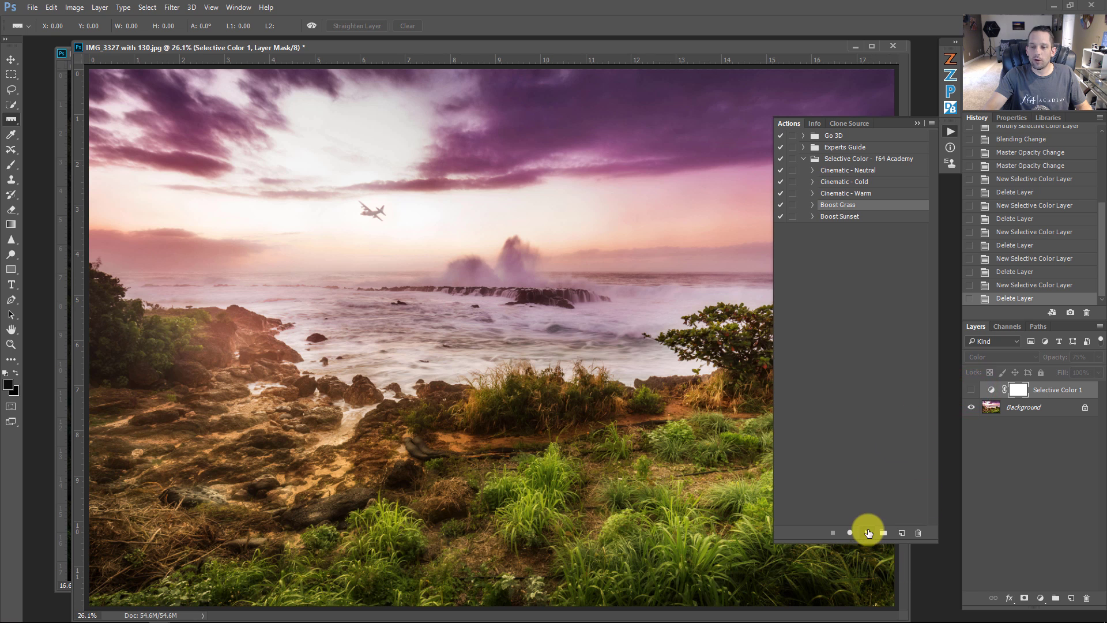
pyautogui.click(868, 532)
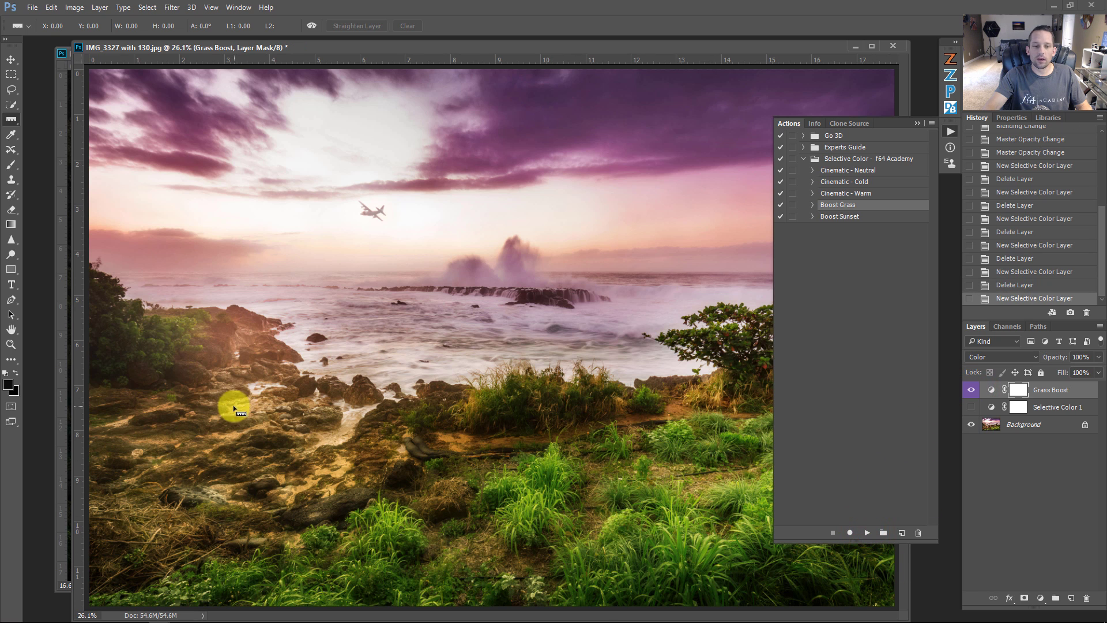
# Apply the Boost Sunset action to the DSC03407-HDR arch photo.
pyautogui.moveTo(159, 616)
pyautogui.click(165, 533)
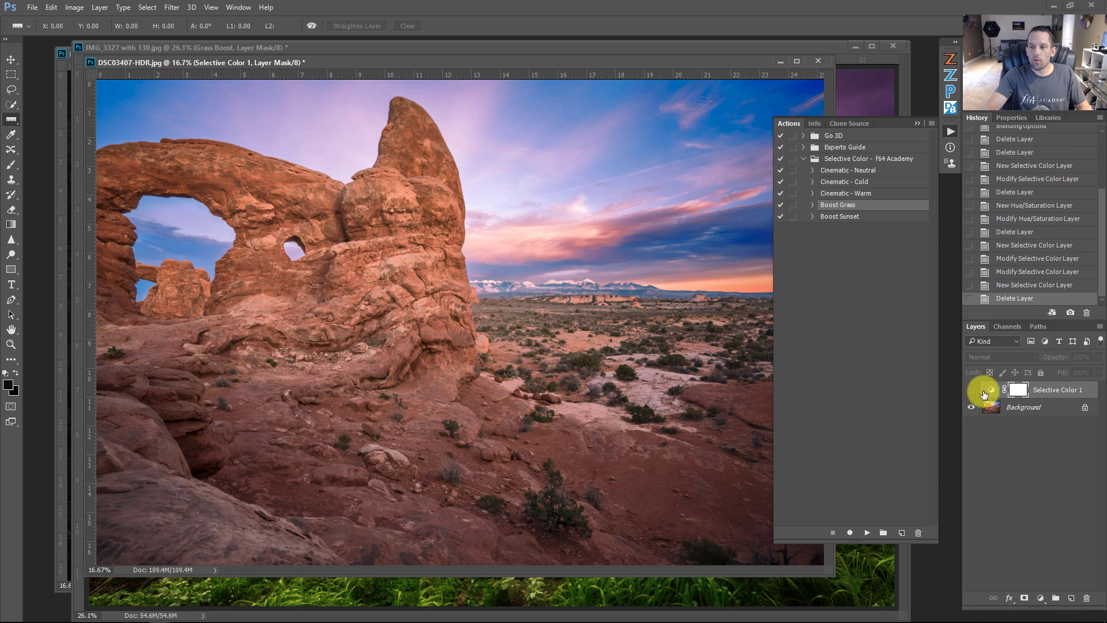
pyautogui.click(852, 218)
pyautogui.click(868, 531)
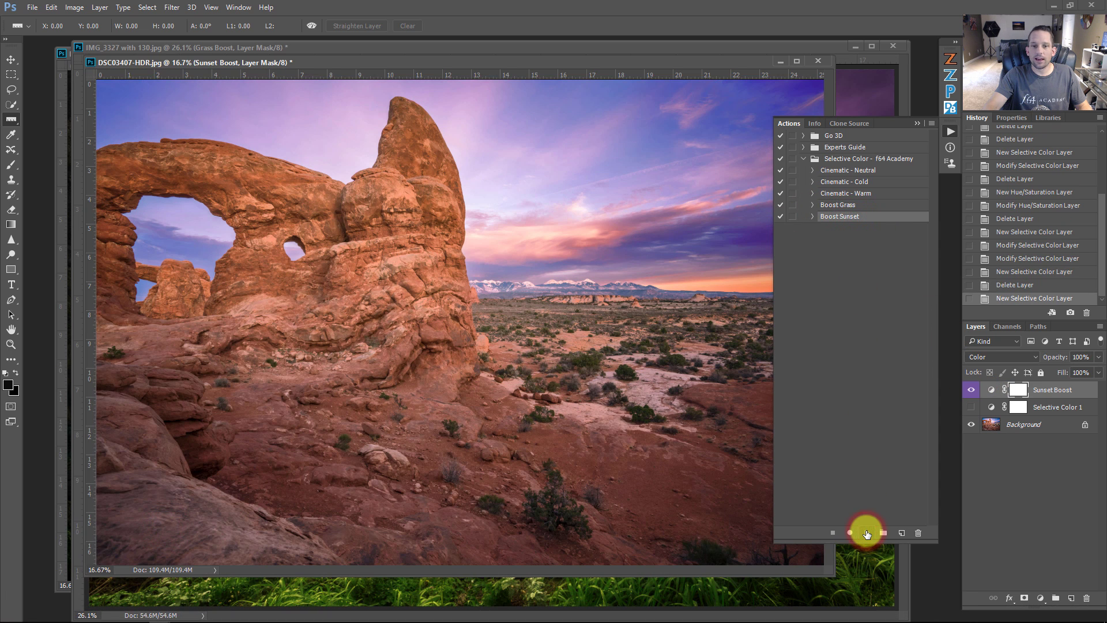